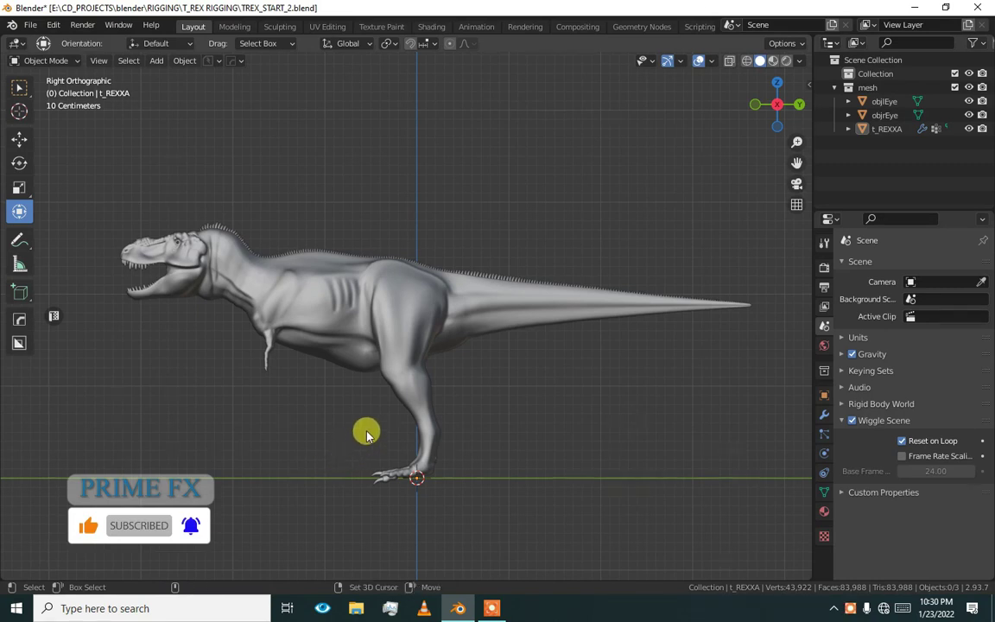
Enable the Screencast Keys display in the viewport.
{"action": "key", "text": "n"}
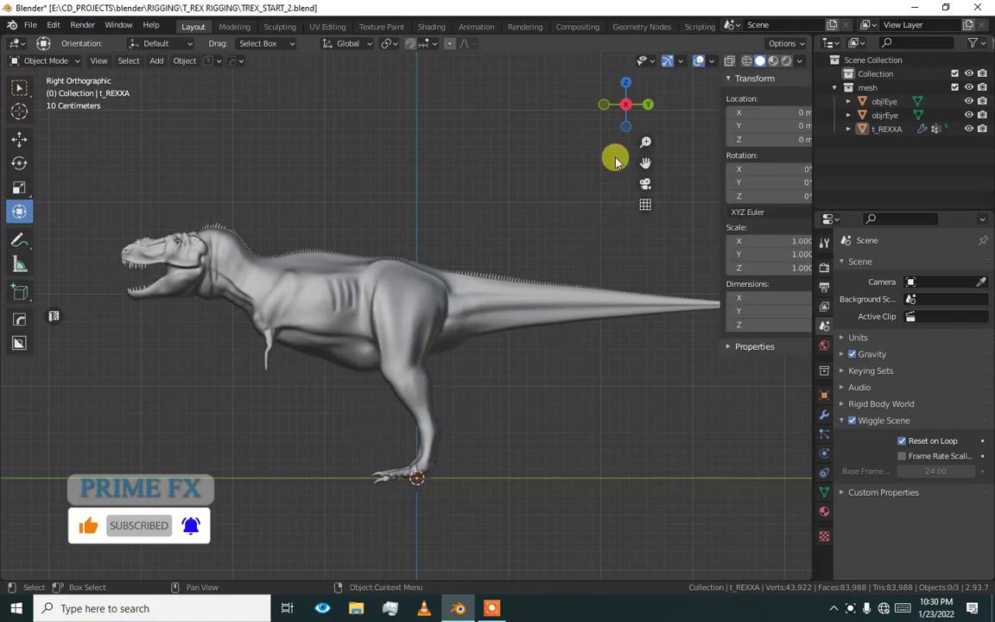
{"action": "left_click", "coordinate": [806, 447]}
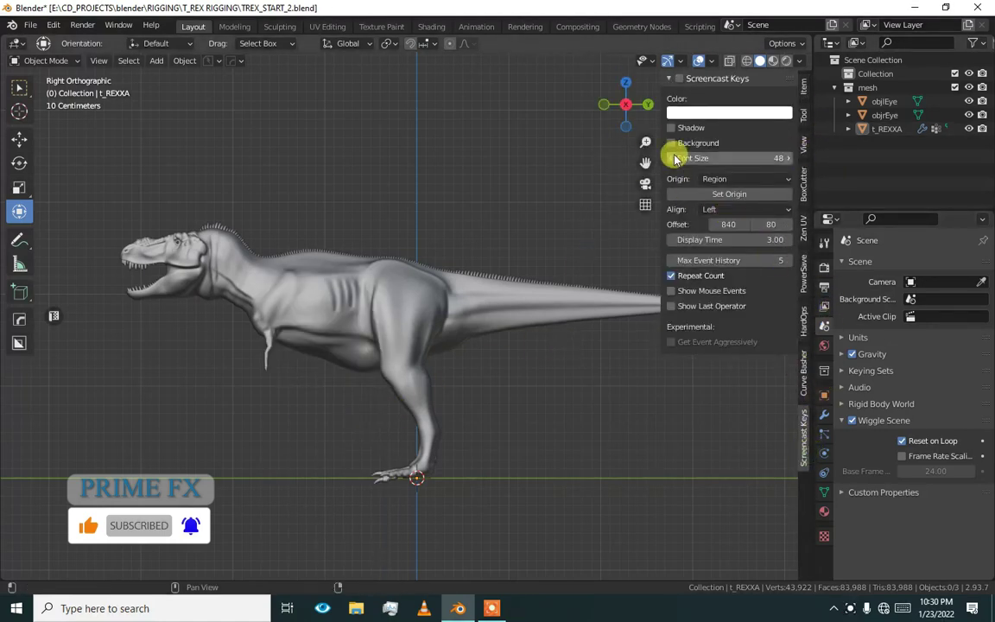
{"action": "key", "text": "n"}
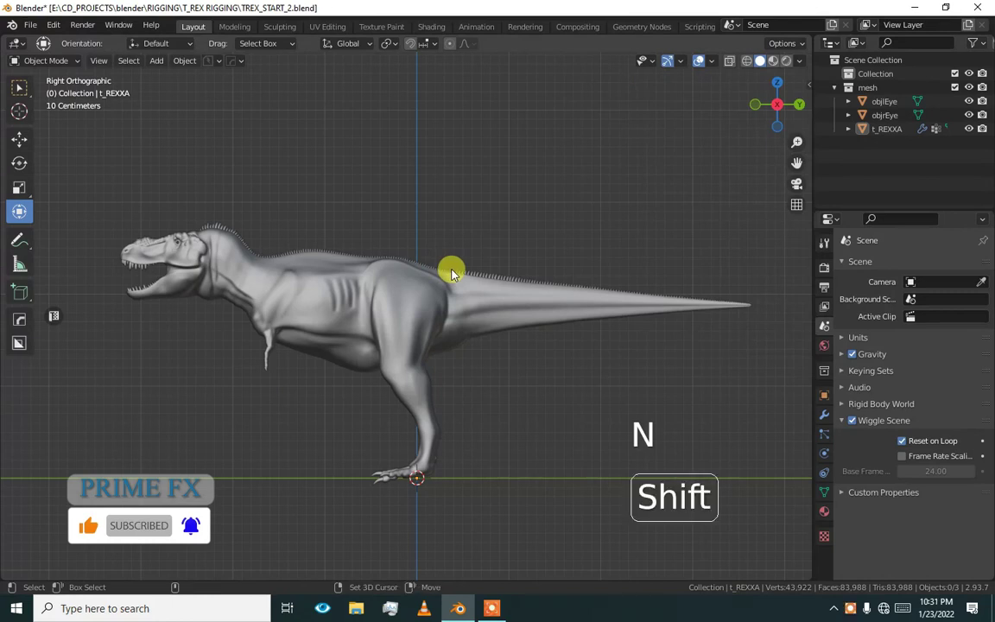
Add a single-bone armature at the world origin beneath the T-Rex.
{"action": "key", "text": "shift+a"}
{"action": "mouse_move", "coordinate": [442, 371]}
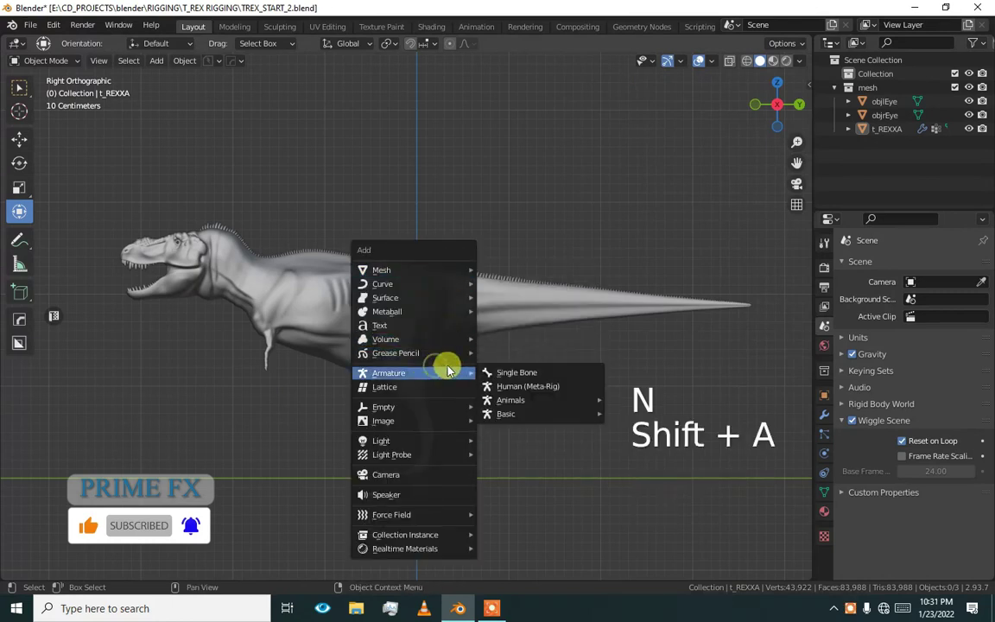
{"action": "left_click", "coordinate": [531, 378]}
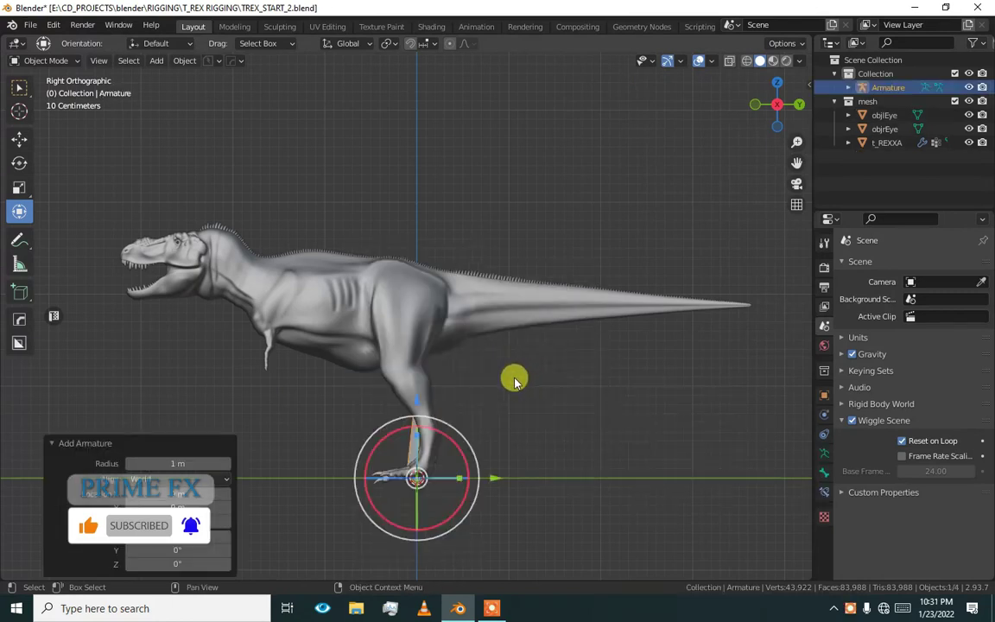
{"action": "scroll", "coordinate": [512, 380], "scroll_direction": "up", "scroll_amount": 1}
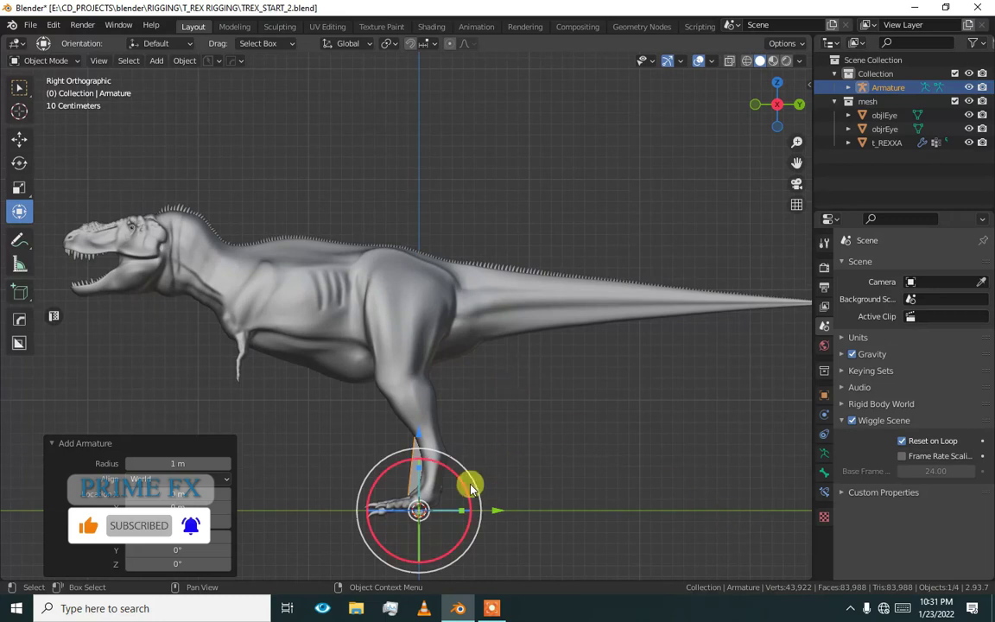
{"action": "scroll", "coordinate": [469, 485], "scroll_direction": "down", "scroll_amount": 1}
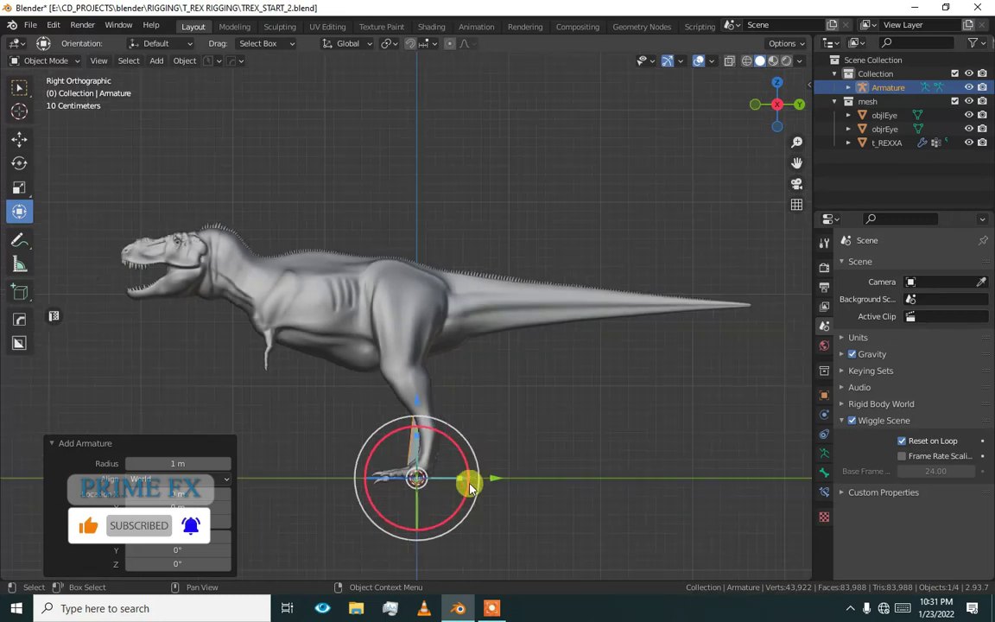
Put the armature in Edit Mode and set its bones to display In Front of the mesh.
{"action": "key", "text": "Tab"}
{"action": "left_click", "coordinate": [386, 471]}
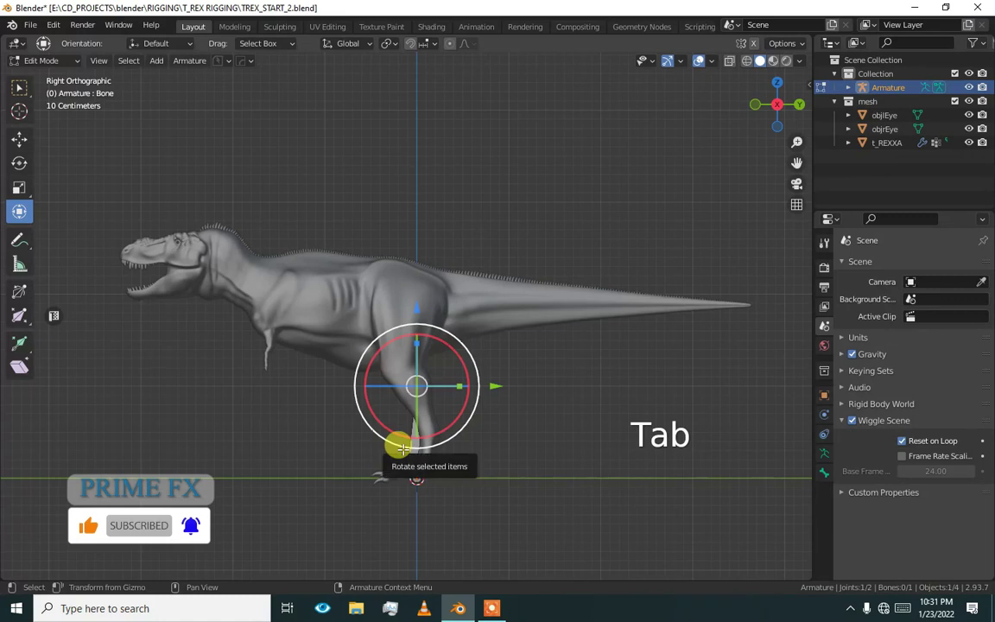
{"action": "left_click", "coordinate": [824, 456]}
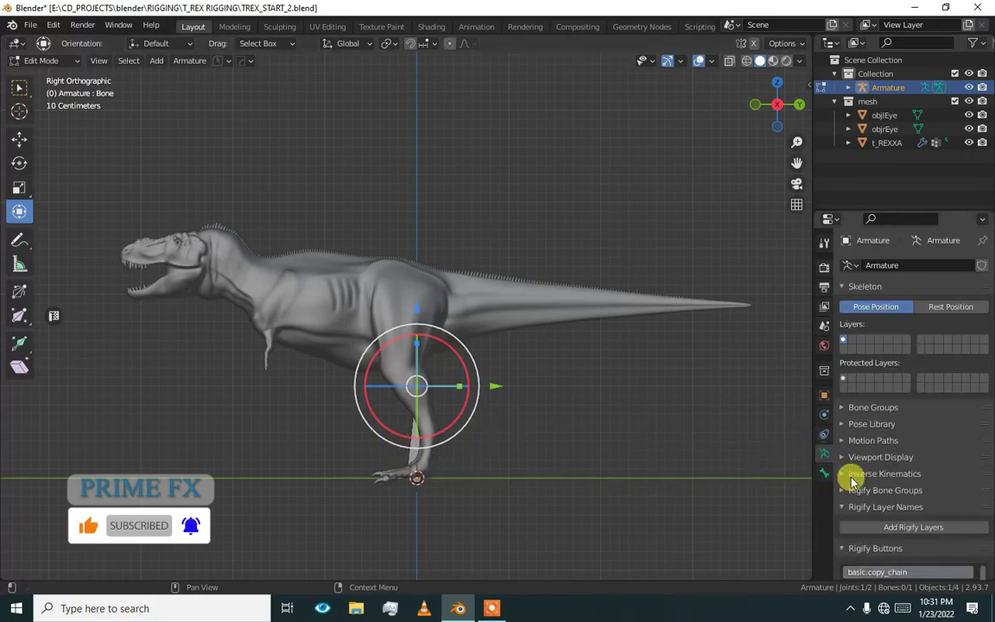
{"action": "left_click", "coordinate": [848, 458]}
{"action": "scroll", "coordinate": [937, 490], "scroll_direction": "down", "scroll_amount": 2}
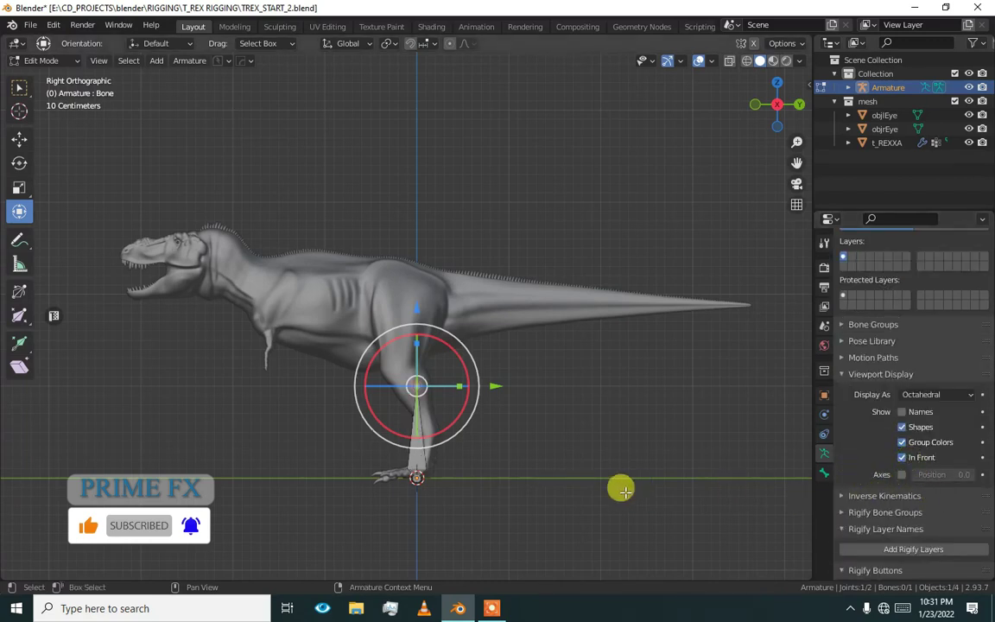
Delete the default bone at the T-Rex's leg from the armature.
{"action": "scroll", "coordinate": [424, 448], "scroll_direction": "up", "scroll_amount": 3}
{"action": "scroll", "coordinate": [446, 388], "scroll_direction": "down", "scroll_amount": 1}
{"action": "left_click", "coordinate": [449, 421]}
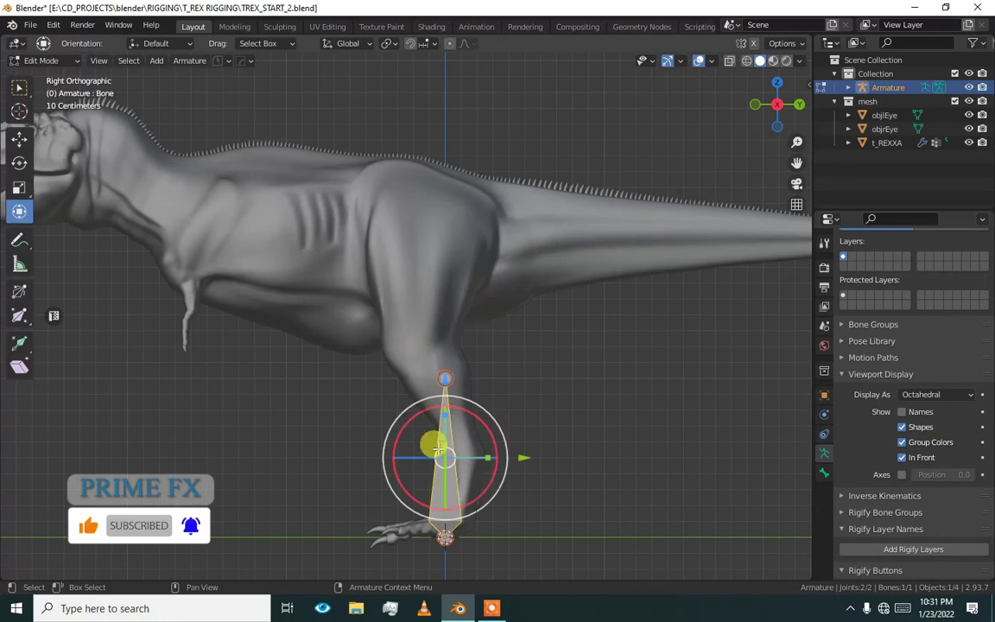
{"action": "middle_click_drag", "start_coordinate": [411, 460], "coordinate": [416, 413], "text": "shift"}
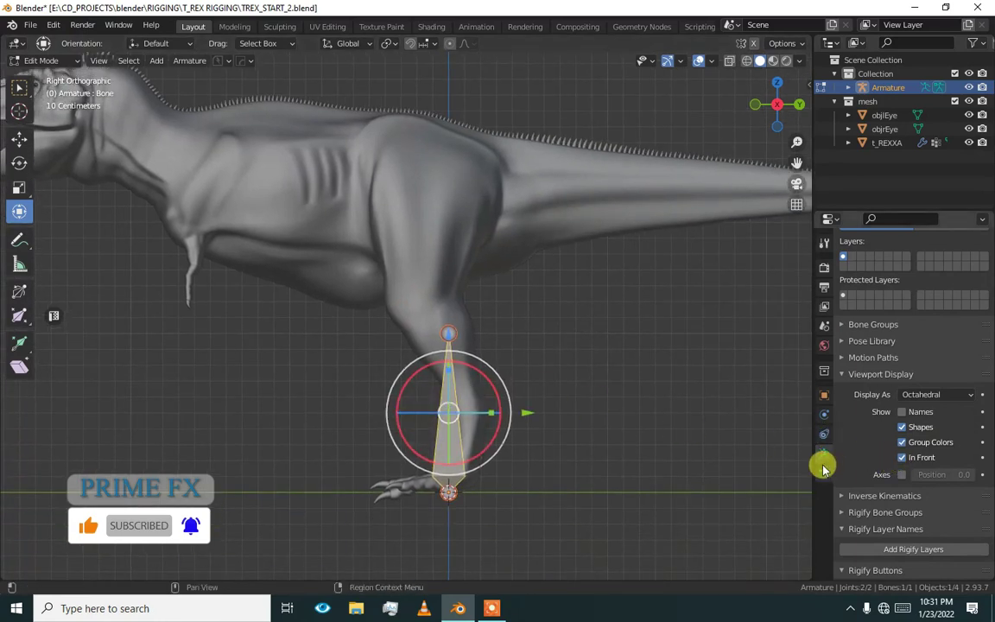
{"action": "key", "text": "Delete"}
{"action": "left_click", "coordinate": [455, 406]}
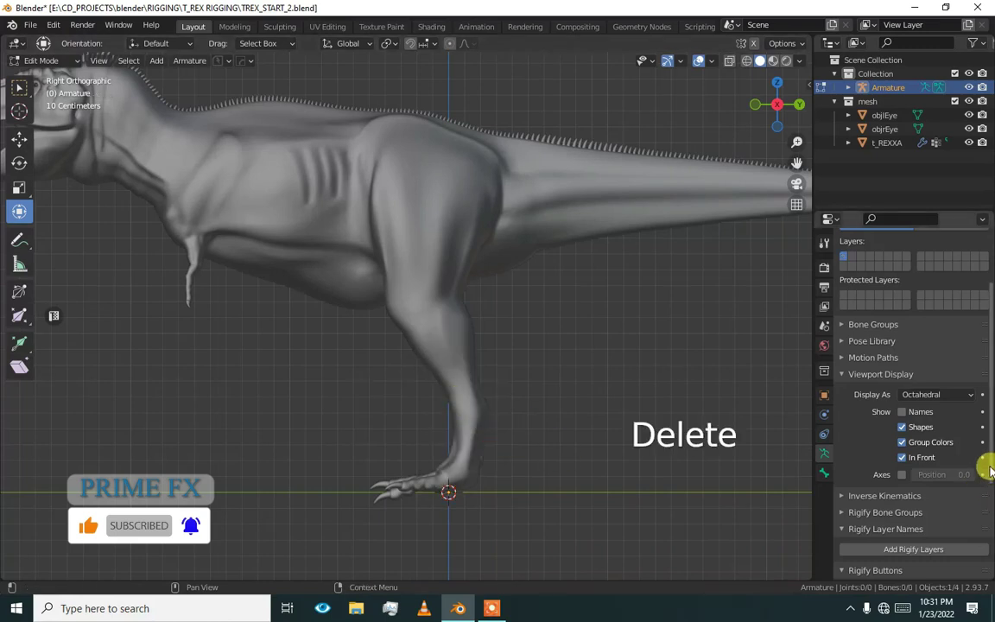
Filter the Rigify sample list by "spine".
{"action": "scroll", "coordinate": [972, 489], "scroll_direction": "down", "scroll_amount": 5}
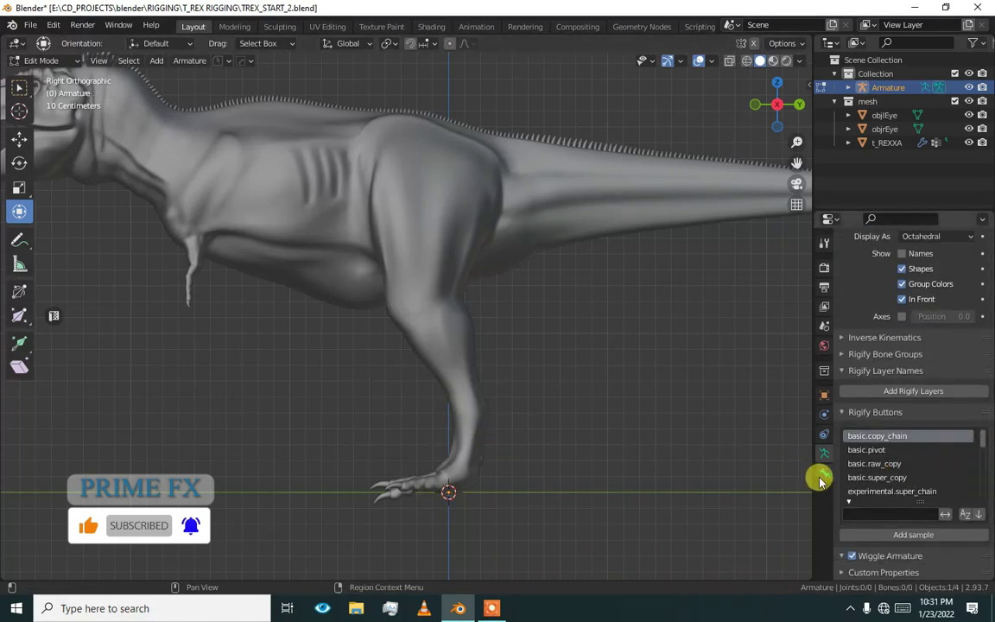
{"action": "left_click", "coordinate": [902, 514]}
{"action": "type", "text": "spine"}
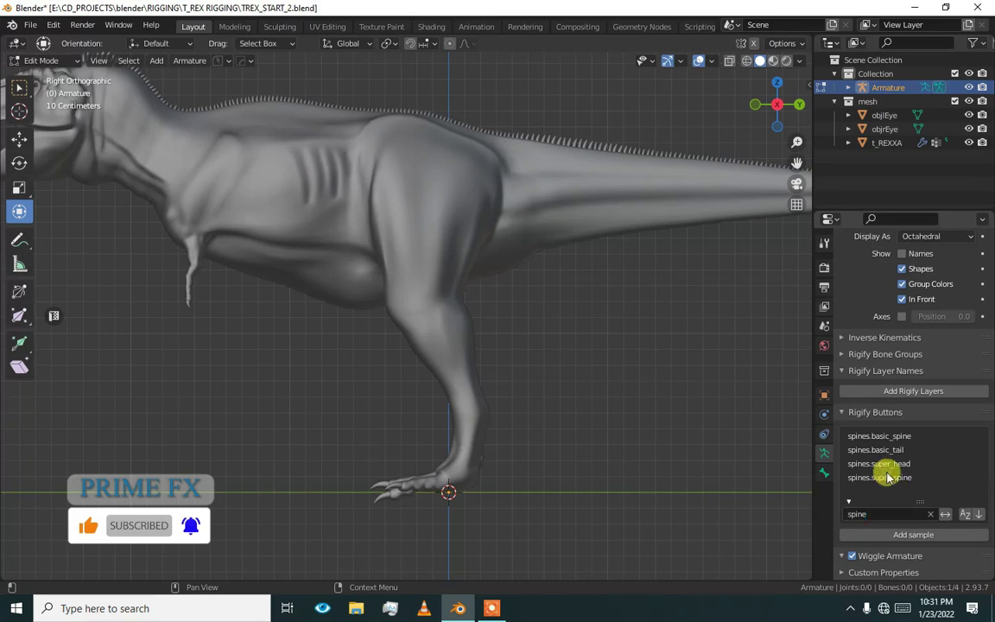
Try the spines.basic_spine sample in the armature and delete its bones.
{"action": "left_click", "coordinate": [894, 436]}
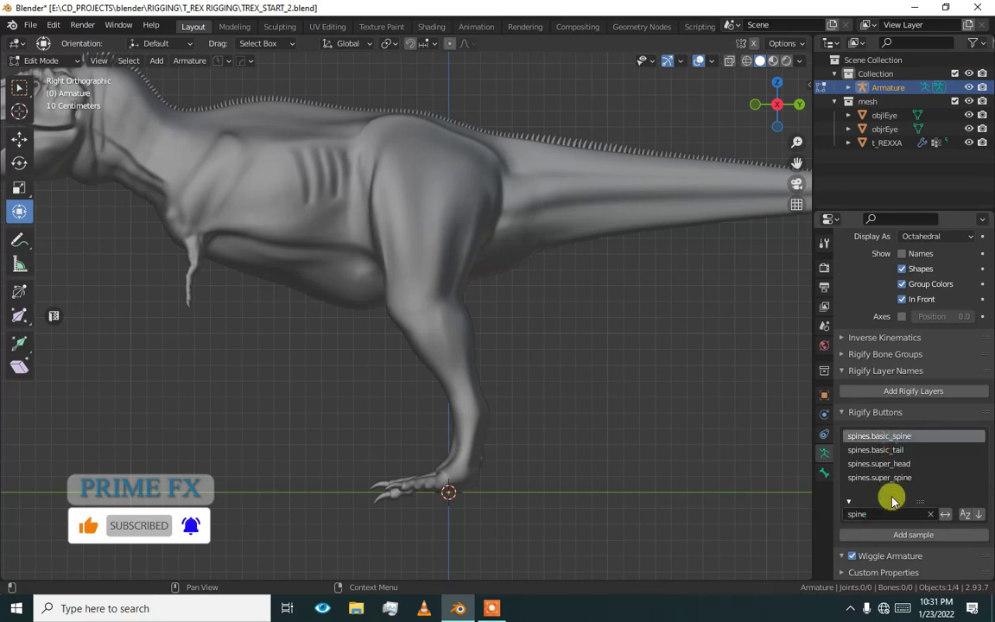
{"action": "left_click", "coordinate": [889, 533]}
{"action": "scroll", "coordinate": [433, 271], "scroll_direction": "up", "scroll_amount": 1}
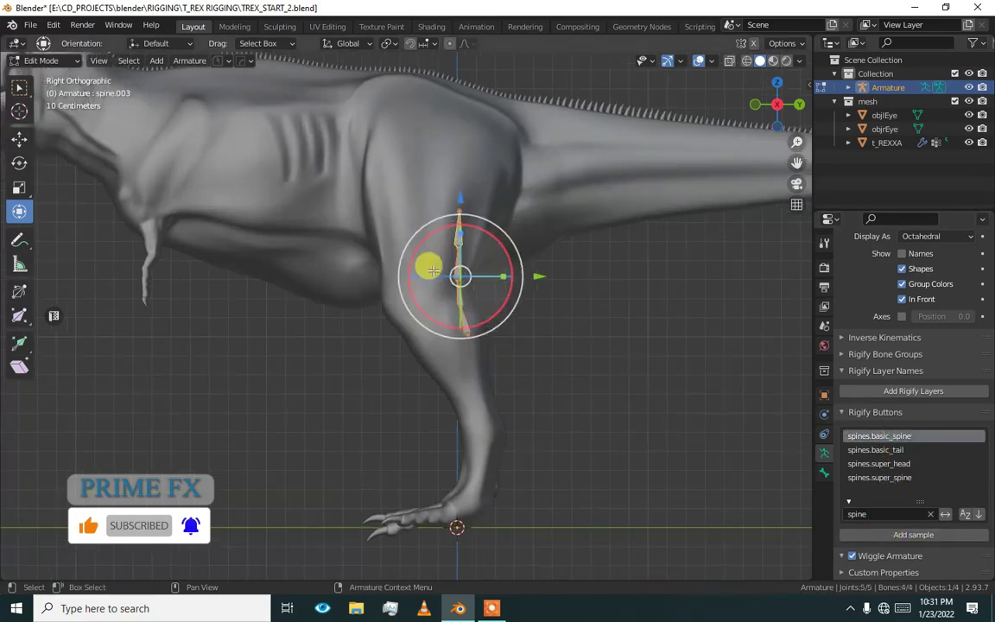
{"action": "key", "text": "Delete"}
{"action": "left_click", "coordinate": [433, 269]}
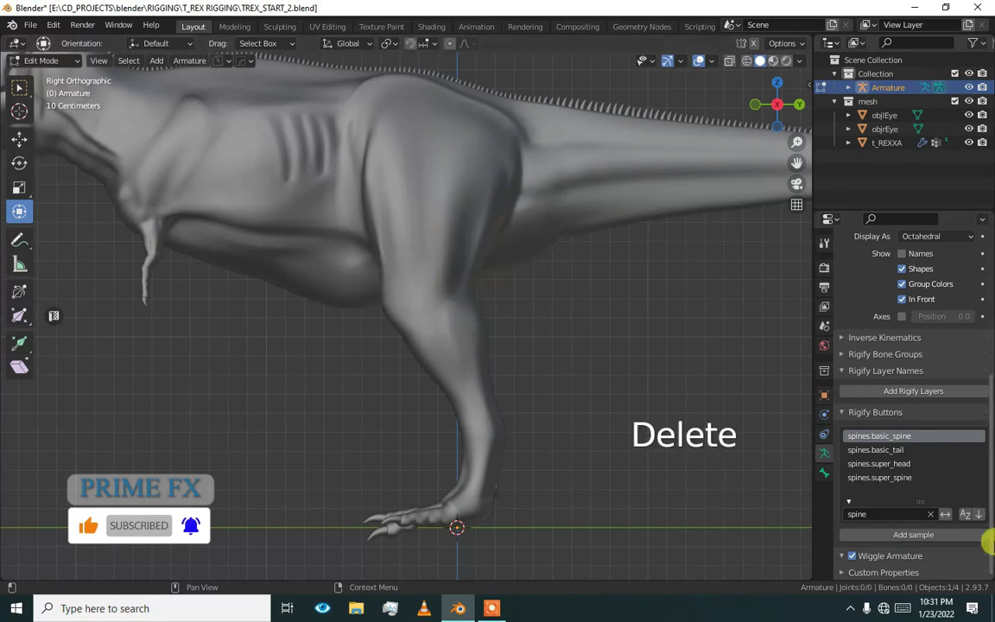
Add the spines.super_spine Rigify sample to the armature.
{"action": "left_click", "coordinate": [911, 482]}
{"action": "left_click", "coordinate": [901, 533]}
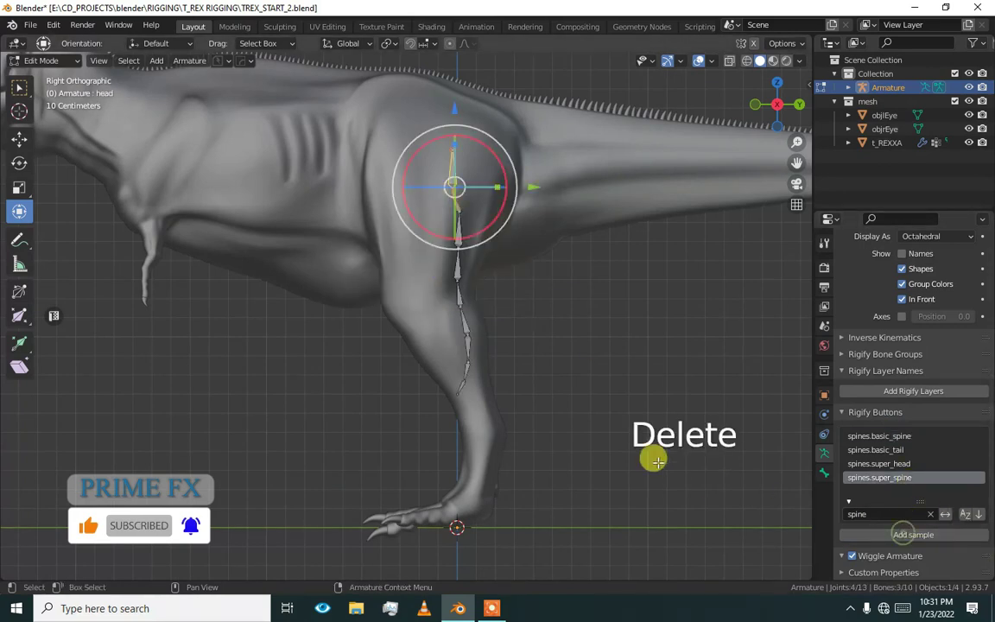
{"action": "scroll", "coordinate": [474, 350], "scroll_direction": "up", "scroll_amount": 1}
Select all the super_spine bones and rotate them 90 degrees in the side view so the chain lies horizontal.
{"action": "left_click", "coordinate": [585, 319]}
{"action": "left_click_drag", "start_coordinate": [596, 122], "coordinate": [311, 393]}
{"action": "scroll", "coordinate": [378, 343], "scroll_direction": "down", "scroll_amount": 1}
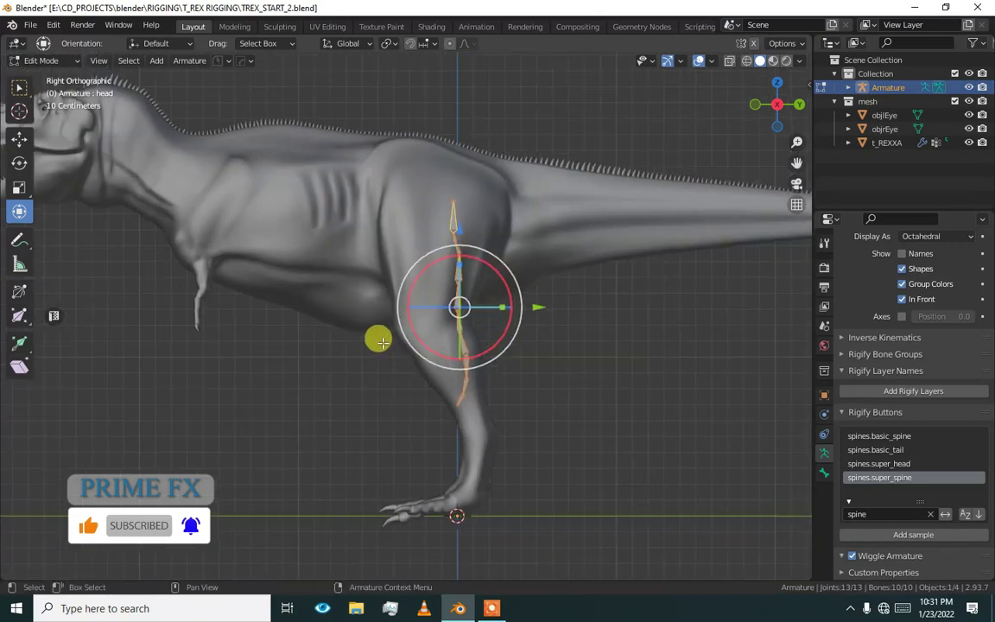
{"action": "left_click_drag", "start_coordinate": [504, 272], "coordinate": [485, 265]}
{"action": "type", "text": "90"}
{"action": "key", "text": "Return"}
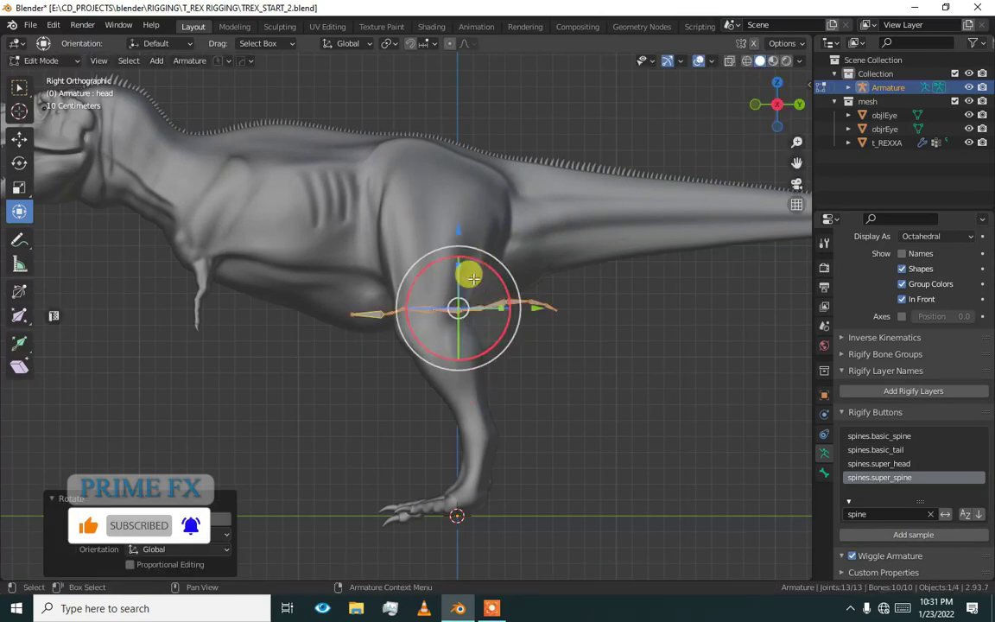
{"action": "middle_click_drag", "start_coordinate": [455, 296], "coordinate": [479, 308], "text": "shift"}
{"action": "key", "text": "n"}
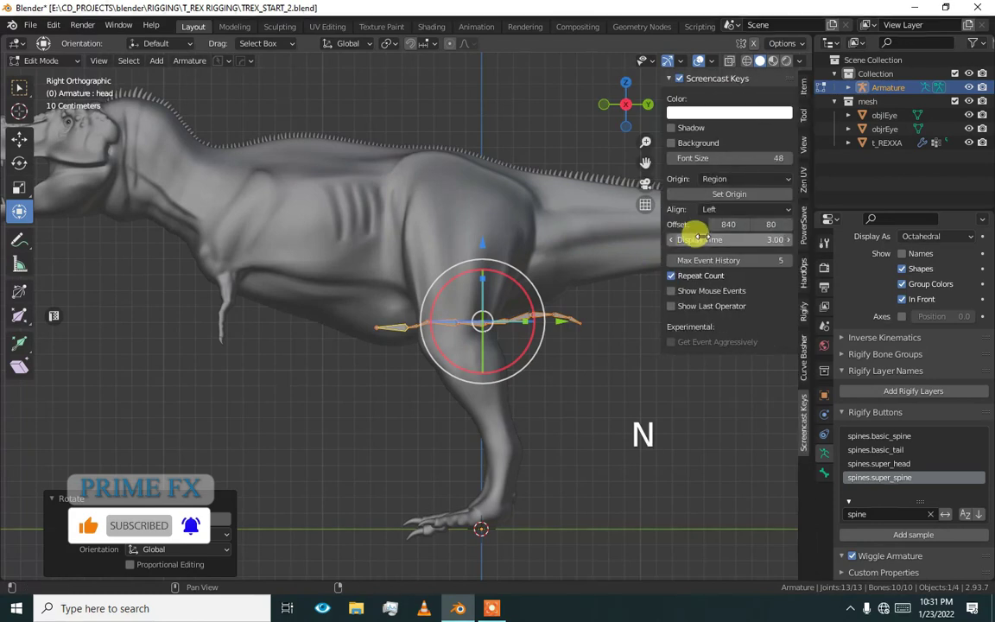
{"action": "key", "text": "n"}
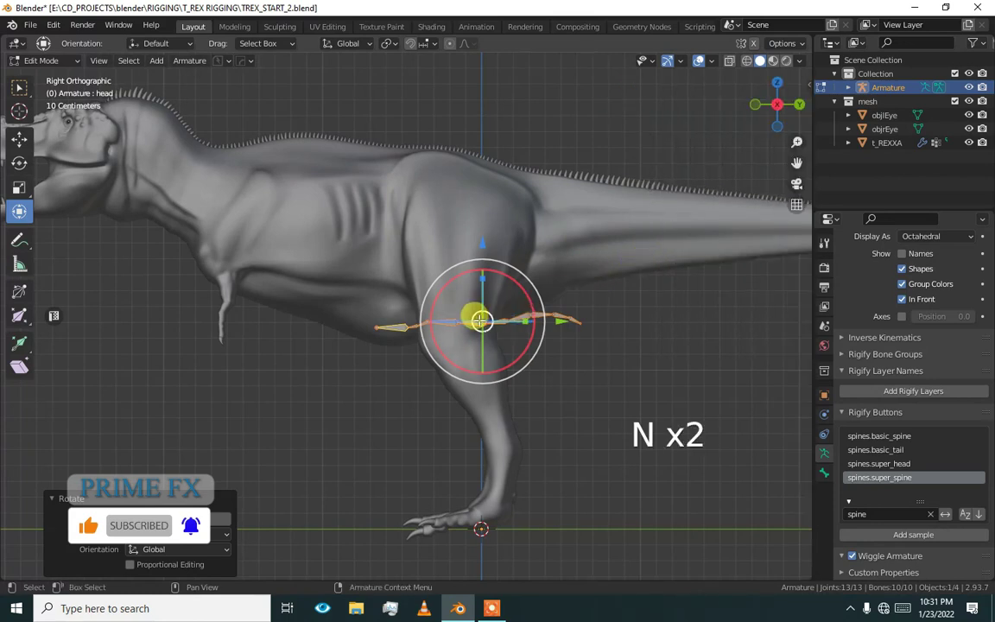
{"action": "middle_click_drag", "start_coordinate": [481, 320], "coordinate": [533, 346], "text": "shift"}
{"action": "key", "text": "g"}
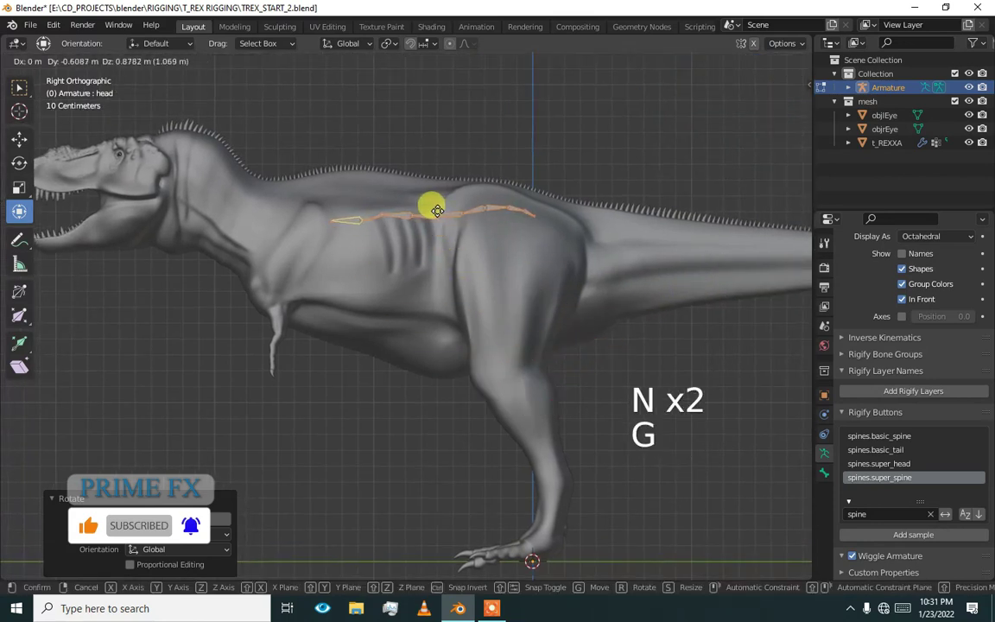
{"action": "right_click", "coordinate": [429, 211]}
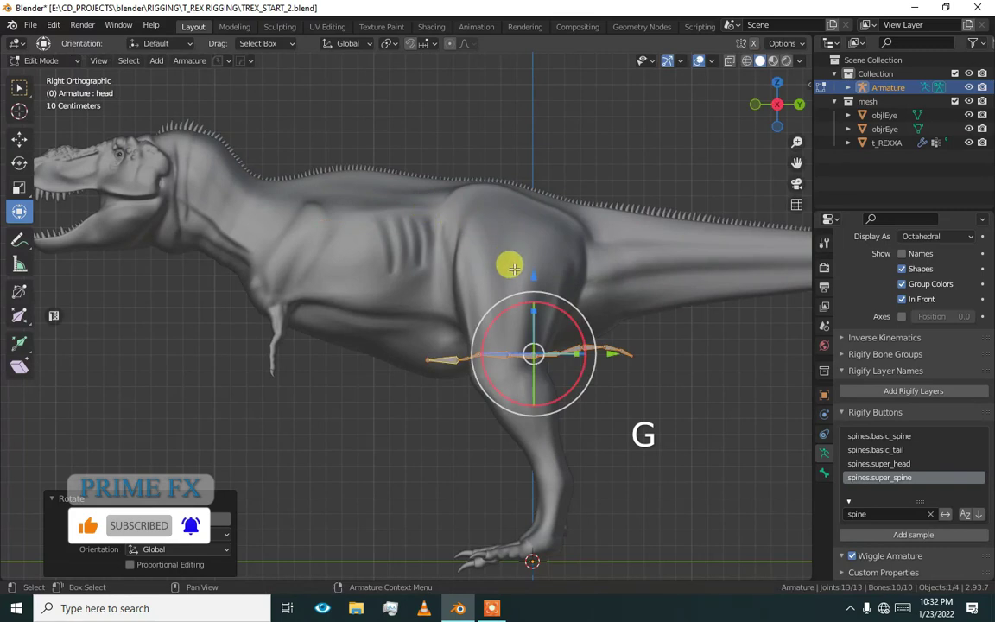
Move the whole spine chain forward and up into the T-Rex's torso and scale it up about 2.6 times.
{"action": "key", "text": "g"}
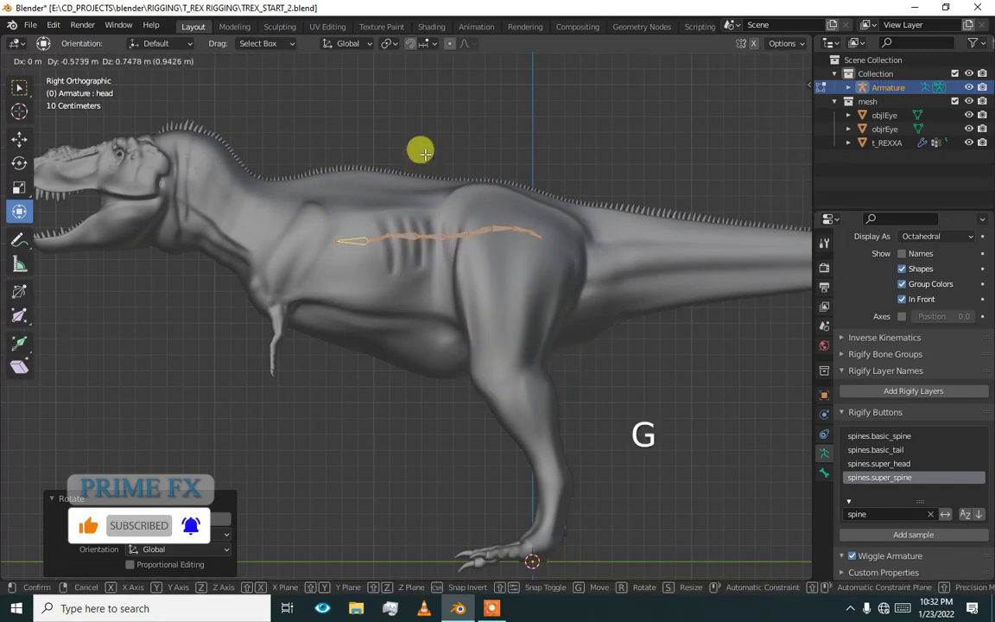
{"action": "left_click", "coordinate": [418, 154]}
{"action": "key", "text": "s"}
{"action": "left_click", "coordinate": [514, 195]}
Rotate the spine chain slightly so its head end rises, and move it up about 0.09 m along the back.
{"action": "key", "text": "r"}
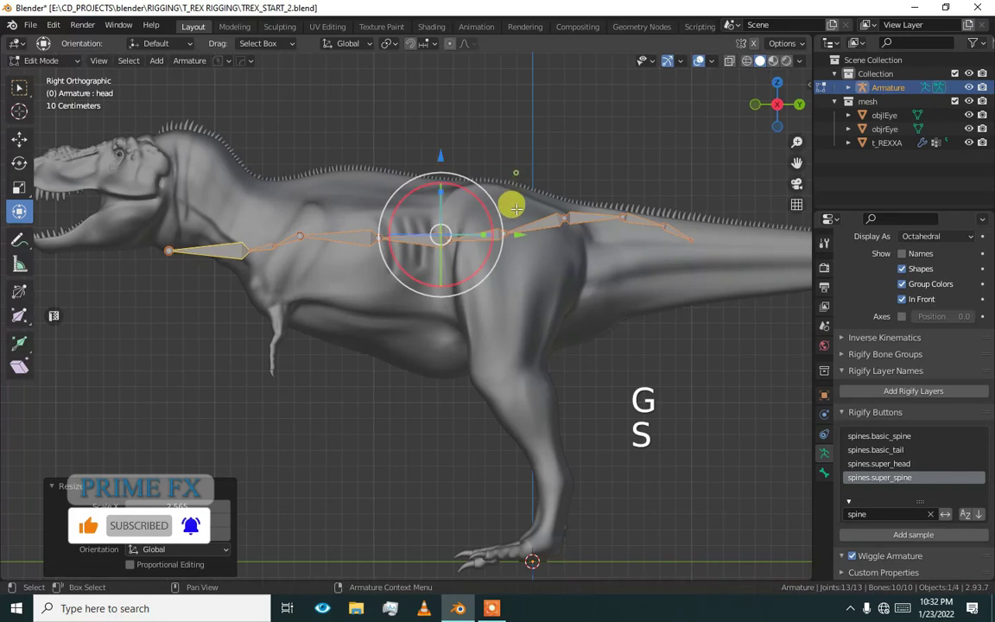
{"action": "left_click", "coordinate": [474, 215]}
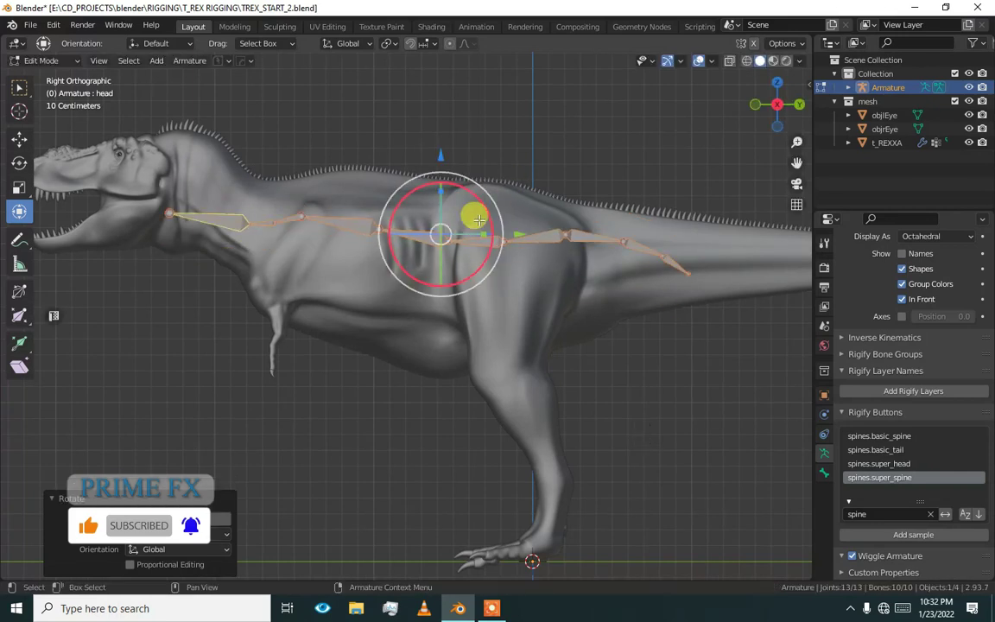
{"action": "key", "text": "g"}
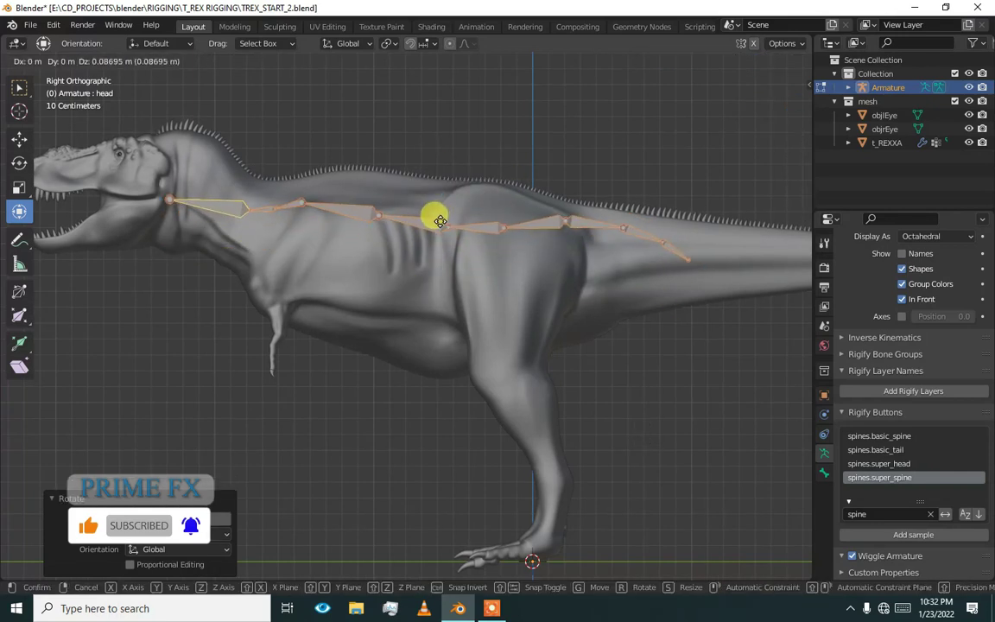
{"action": "left_click", "coordinate": [439, 221]}
Examine how the hip, tail, neck and chest bones of the spine chain sit within the T-Rex's body.
{"action": "left_click", "coordinate": [553, 214]}
{"action": "key", "text": "KP_Decimal"}
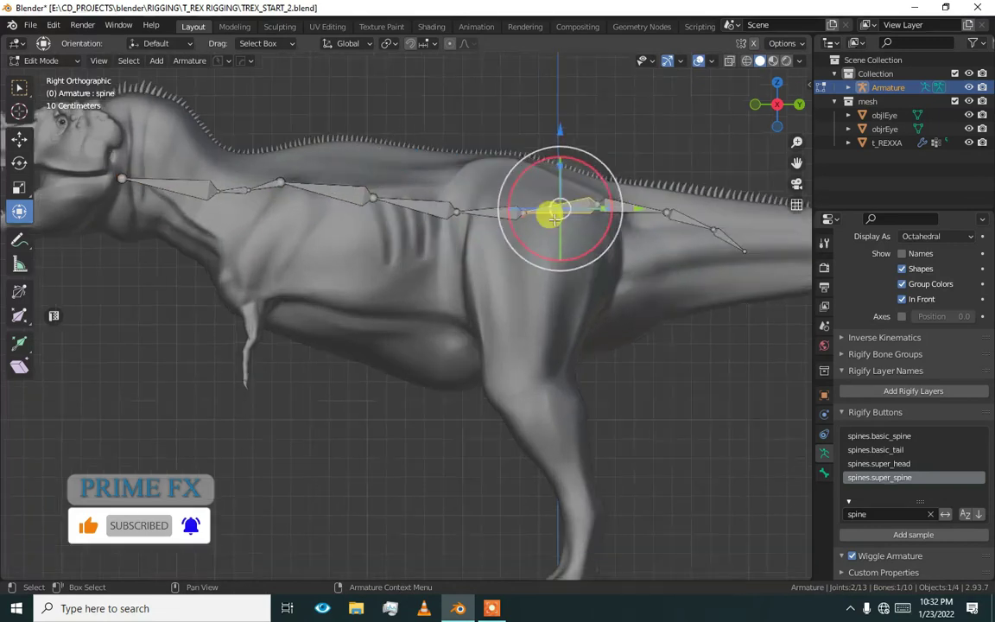
{"action": "left_click", "coordinate": [488, 312]}
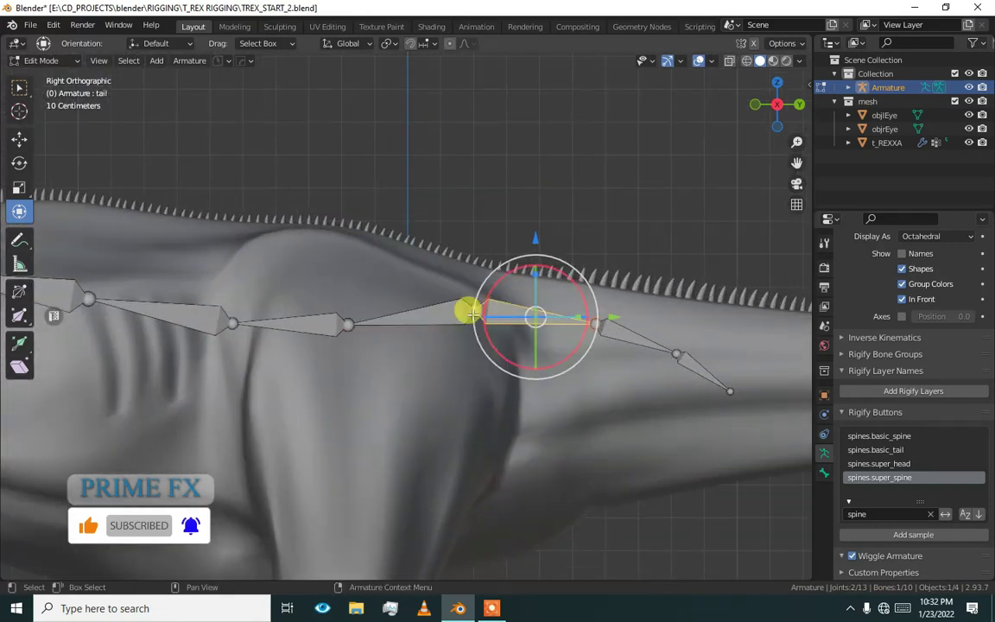
{"action": "left_click", "coordinate": [448, 312]}
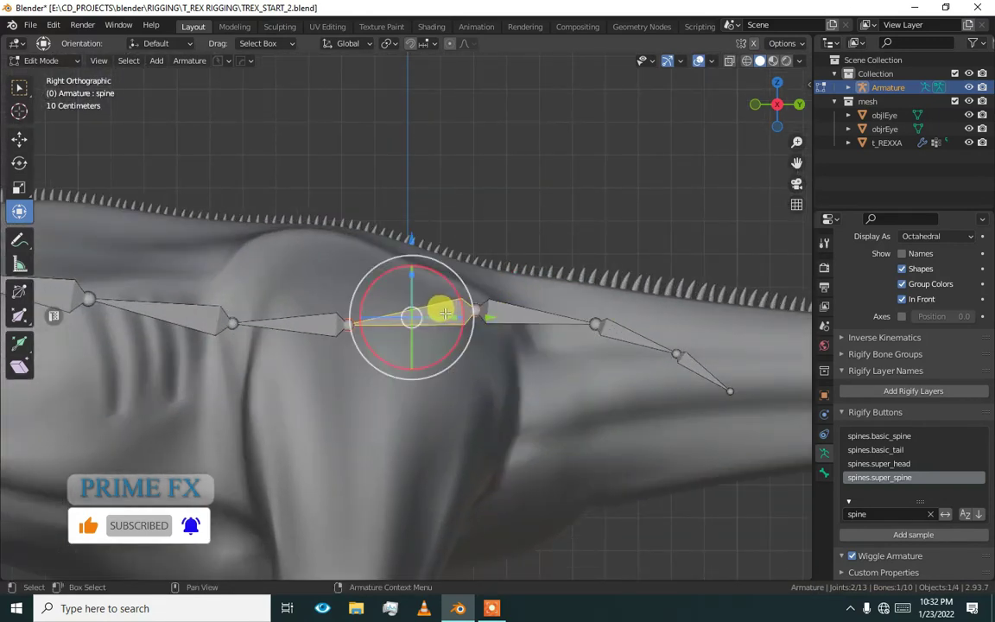
{"action": "scroll", "coordinate": [453, 314], "scroll_direction": "down", "scroll_amount": 5}
{"action": "scroll", "coordinate": [463, 316], "scroll_direction": "up", "scroll_amount": 4}
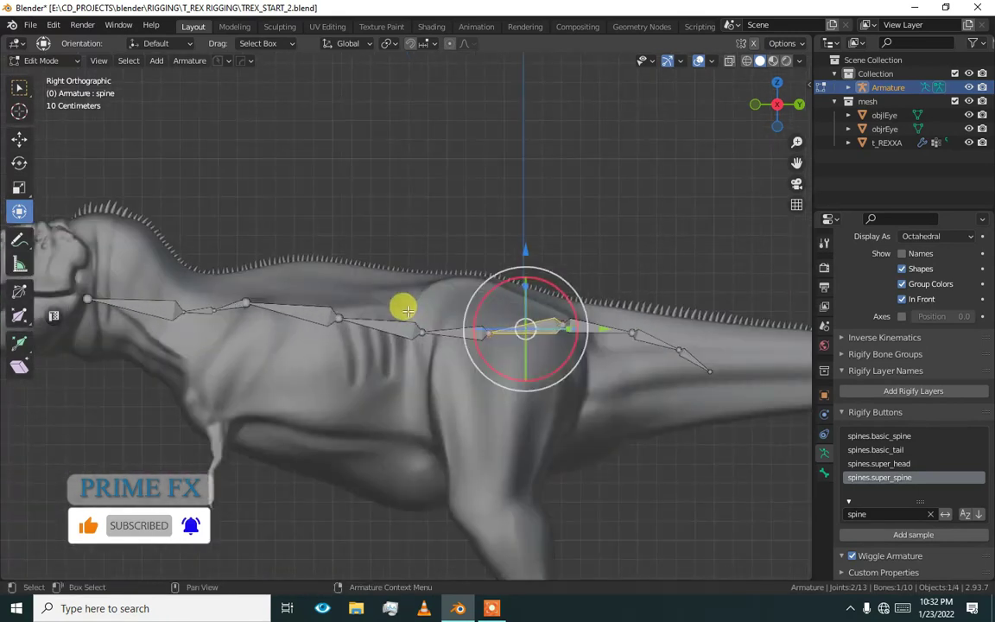
{"action": "middle_click_drag", "start_coordinate": [402, 304], "coordinate": [541, 361], "text": "shift"}
{"action": "scroll", "coordinate": [436, 338], "scroll_direction": "up", "scroll_amount": 1}
{"action": "left_click", "coordinate": [442, 340]}
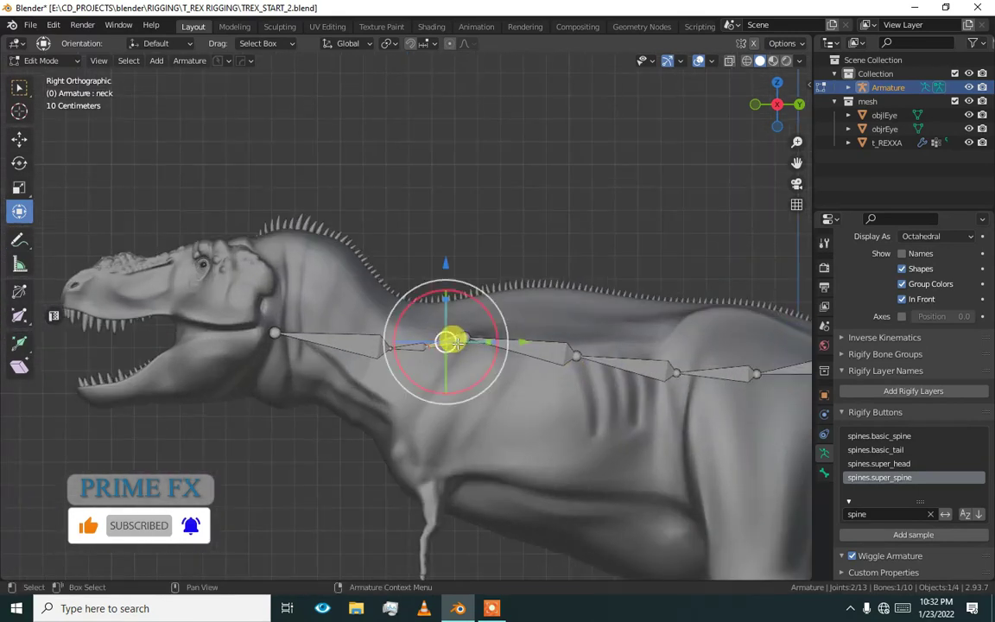
{"action": "left_click", "coordinate": [514, 339]}
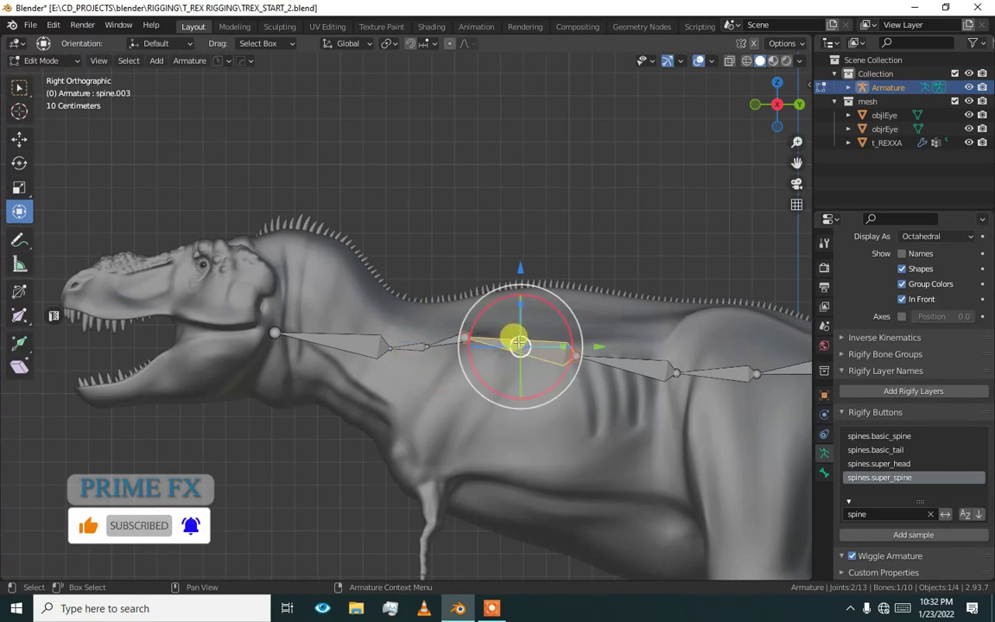
{"action": "left_click_drag", "start_coordinate": [463, 280], "coordinate": [338, 363]}
{"action": "left_click", "coordinate": [540, 348]}
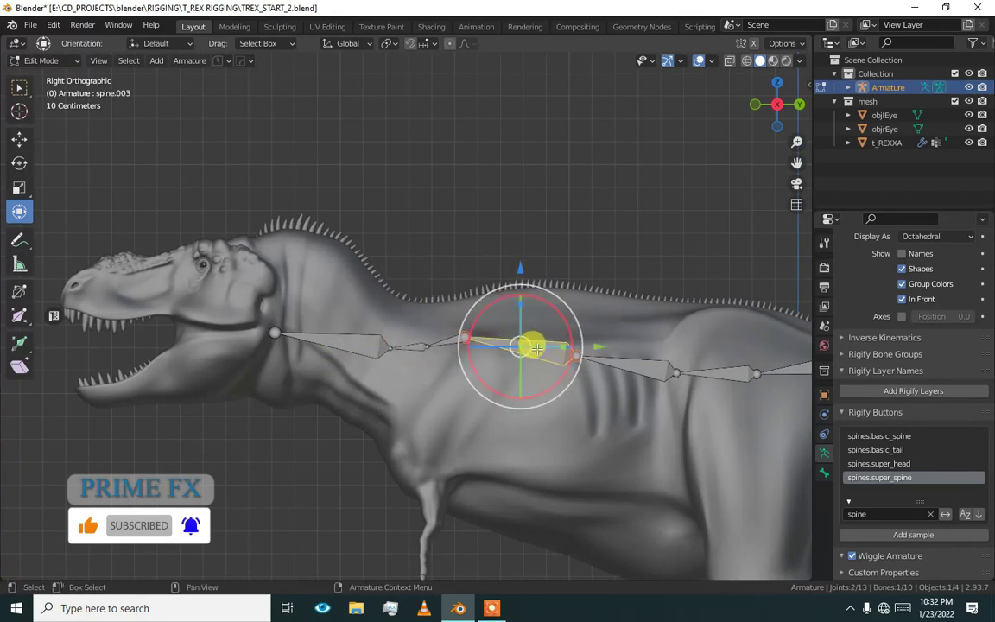
{"action": "left_click_drag", "start_coordinate": [537, 348], "coordinate": [506, 349]}
{"action": "key", "text": "Escape"}
{"action": "key", "text": "Escape"}
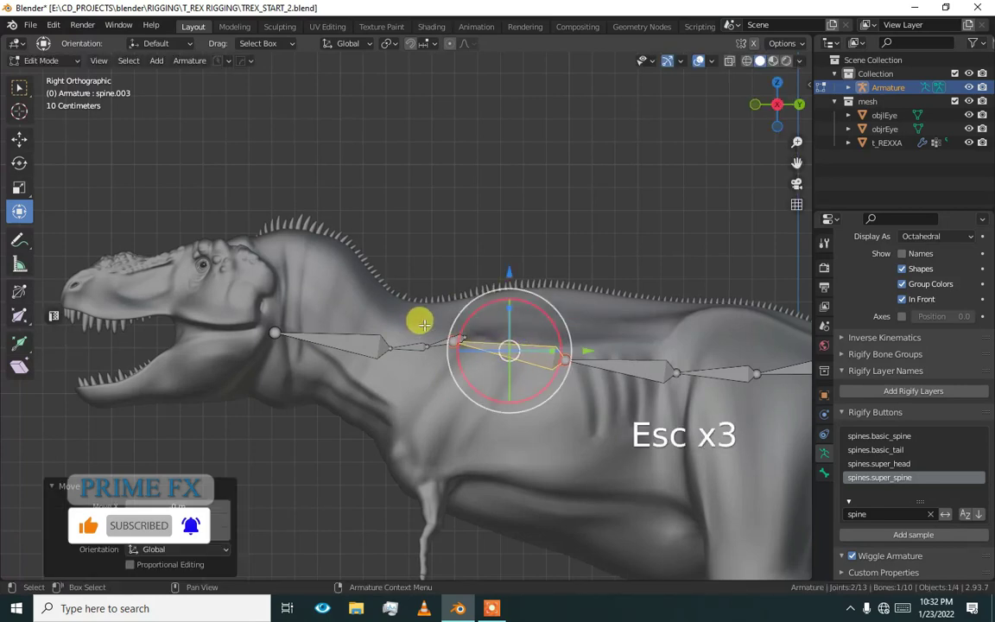
{"action": "key", "text": "ctrl+z"}
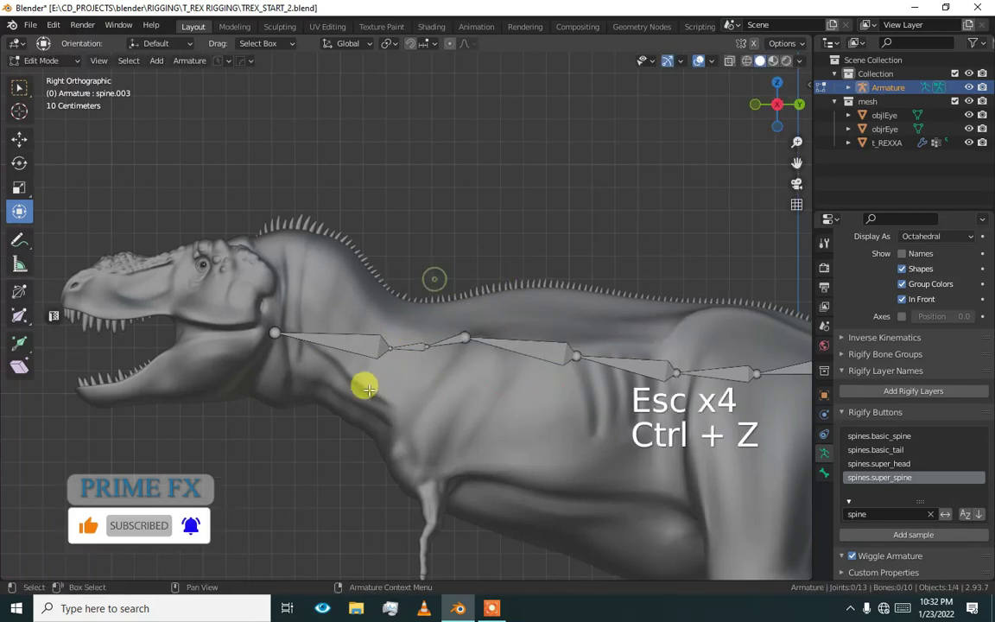
Move the head and upper neck bones forward and up into the skull, and pull the head bone's tip back and down about 0.14 m.
{"action": "left_click_drag", "start_coordinate": [438, 278], "coordinate": [328, 386]}
{"action": "left_click", "coordinate": [362, 344]}
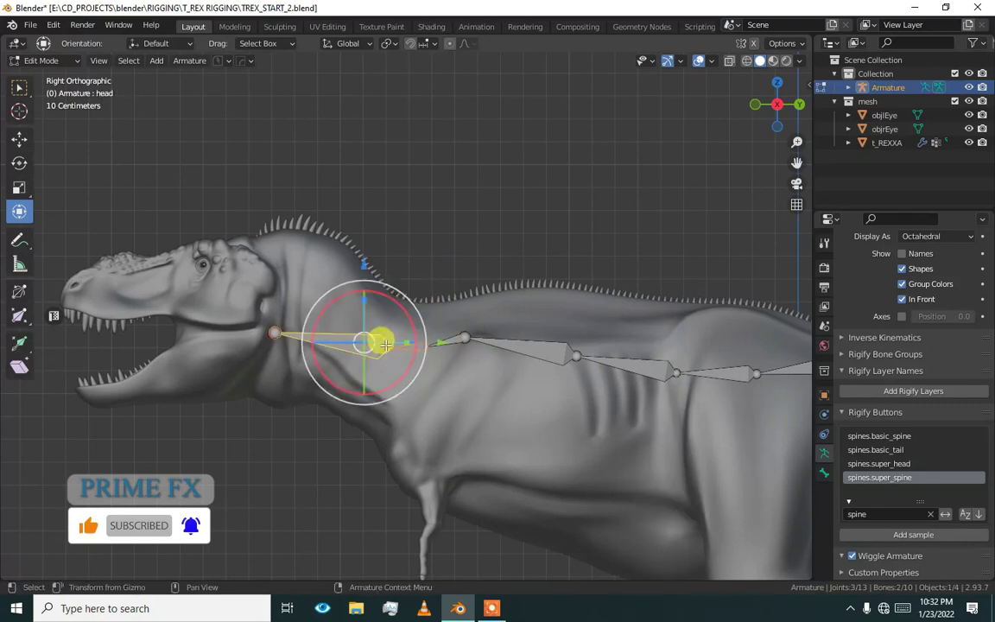
{"action": "key", "text": "g"}
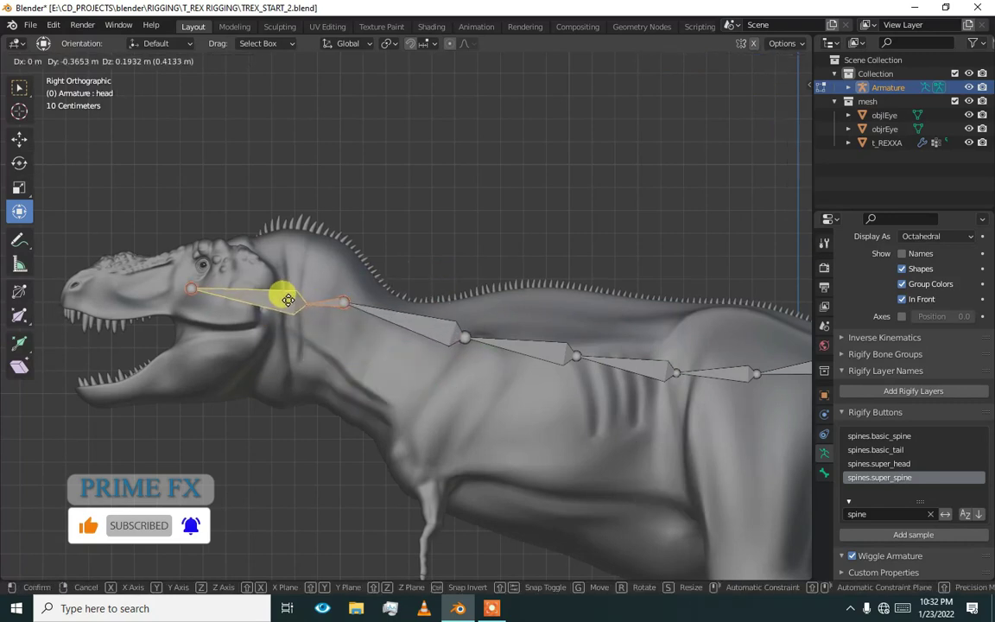
{"action": "left_click", "coordinate": [266, 285]}
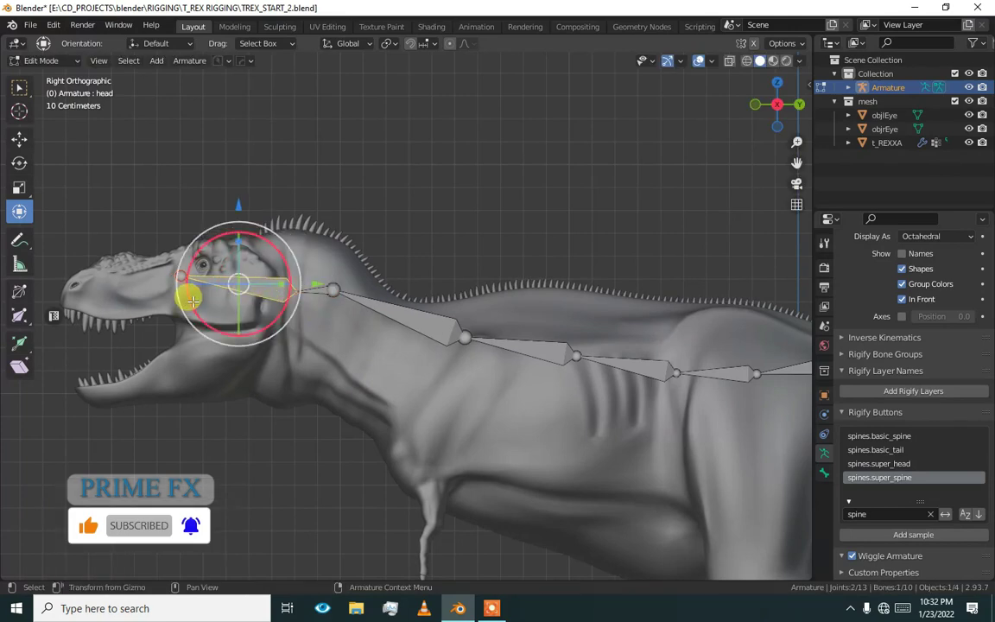
{"action": "left_click_drag", "start_coordinate": [191, 301], "coordinate": [197, 283]}
{"action": "key", "text": "g"}
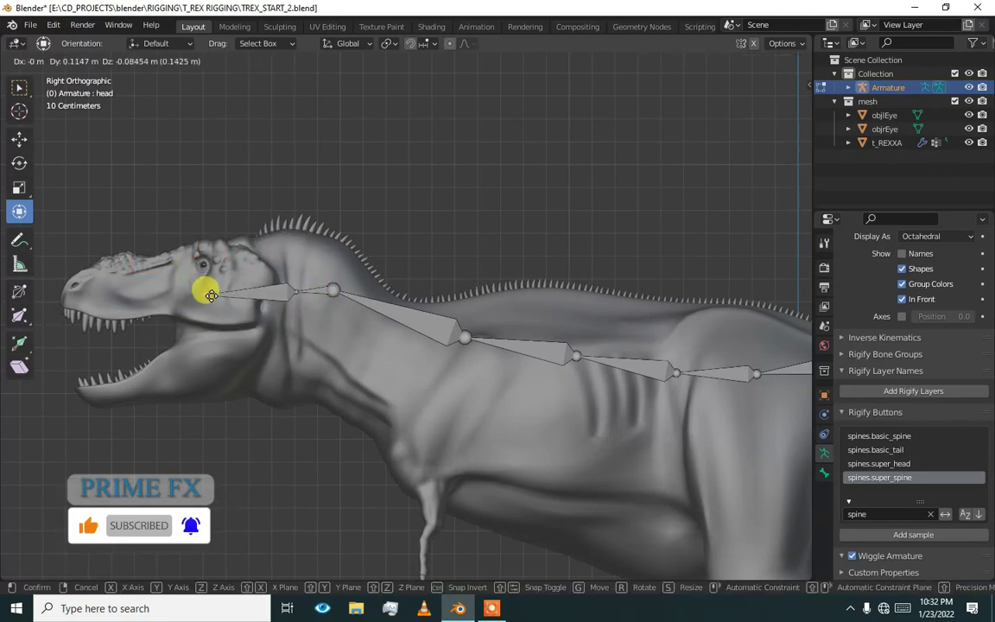
{"action": "left_click", "coordinate": [211, 297]}
{"action": "left_click", "coordinate": [279, 293]}
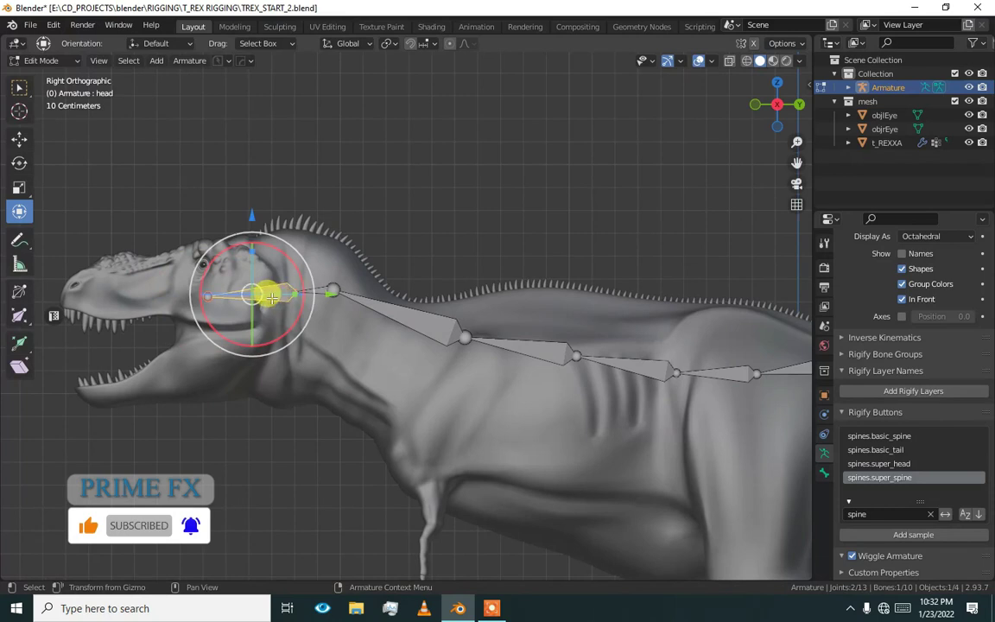
{"action": "left_click_drag", "start_coordinate": [267, 293], "coordinate": [259, 302]}
{"action": "key", "text": "ctrl+z"}
Move the joint between the two neck bones down and slightly back into the middle of the neck.
{"action": "scroll", "coordinate": [311, 298], "scroll_direction": "up", "scroll_amount": 4}
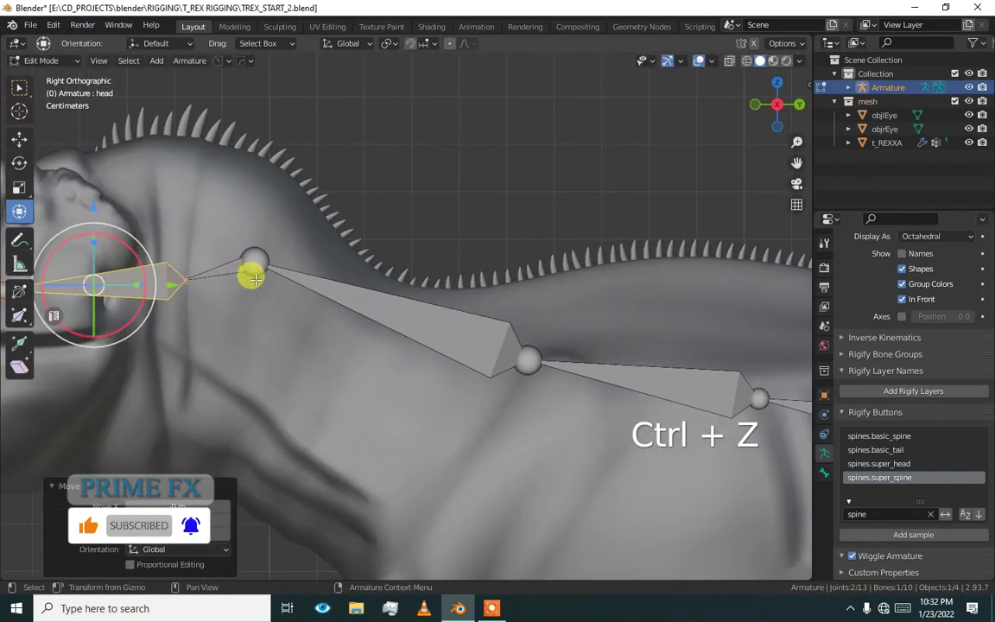
{"action": "left_click", "coordinate": [251, 262]}
{"action": "left_click_drag", "start_coordinate": [250, 261], "coordinate": [279, 347]}
{"action": "left_click", "coordinate": [405, 354]}
{"action": "left_click", "coordinate": [528, 361]}
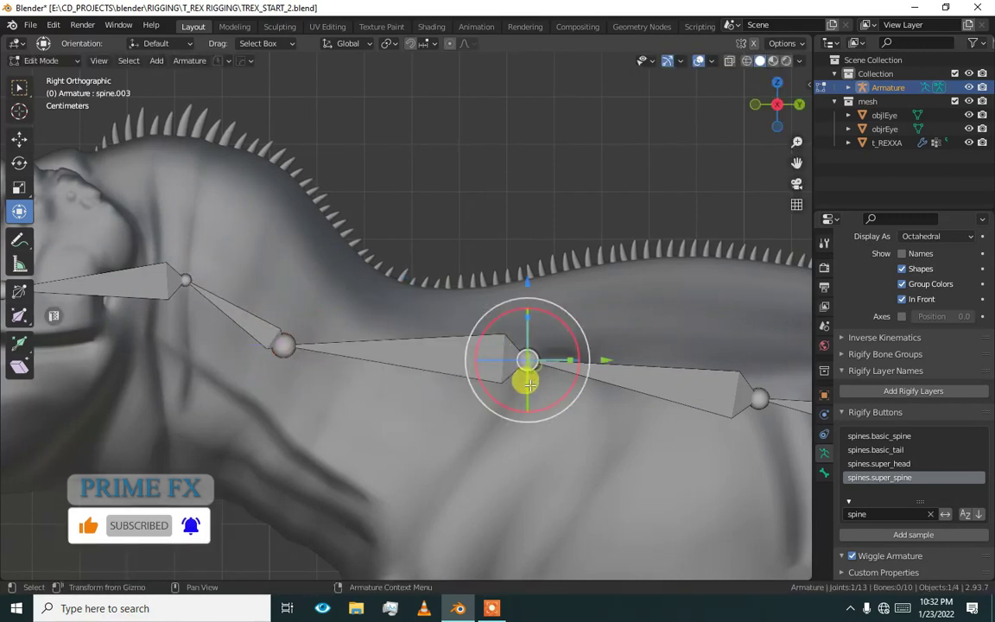
{"action": "left_click_drag", "start_coordinate": [528, 380], "coordinate": [522, 406]}
{"action": "key", "text": "ctrl+z"}
{"action": "key", "text": "ctrl+z"}
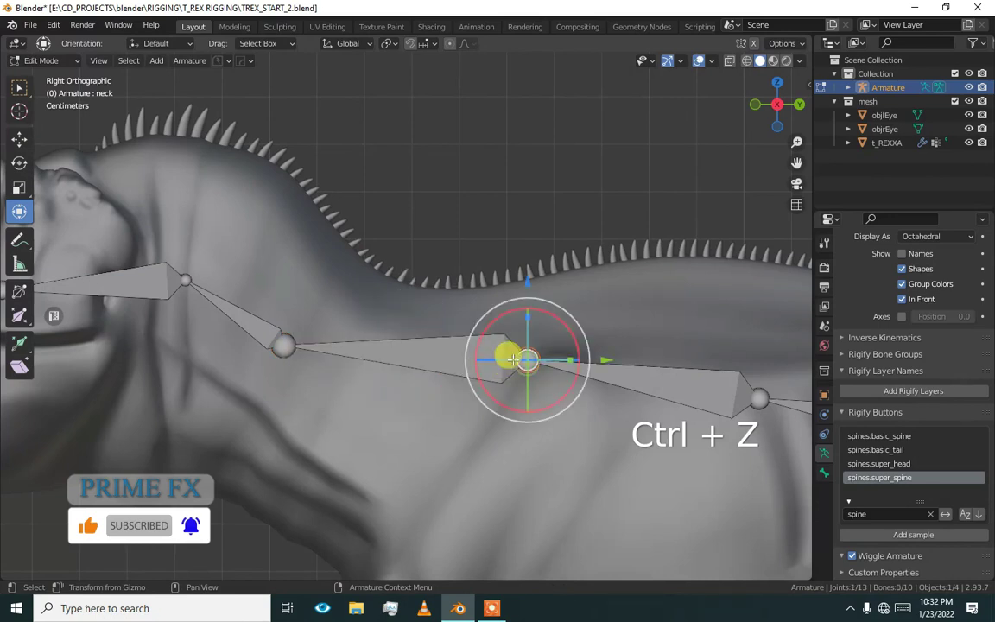
Move the neck's base joint forward and down about 0.23 m, and bring the front joint of spine.003 to the same point.
{"action": "left_click_drag", "start_coordinate": [516, 359], "coordinate": [444, 439]}
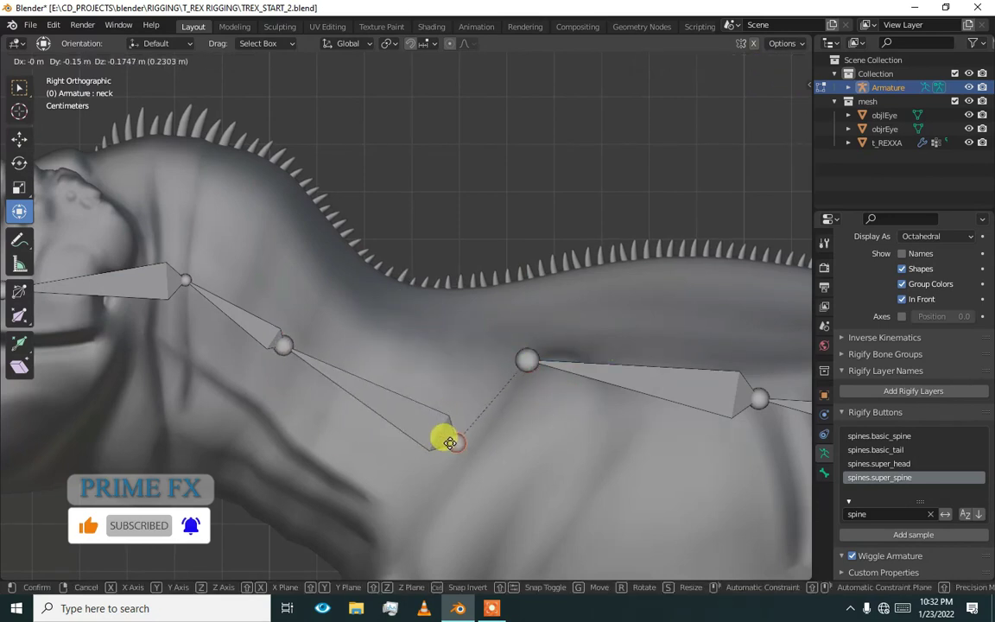
{"action": "scroll", "coordinate": [370, 393], "scroll_direction": "down", "scroll_amount": 3}
{"action": "left_click", "coordinate": [428, 270]}
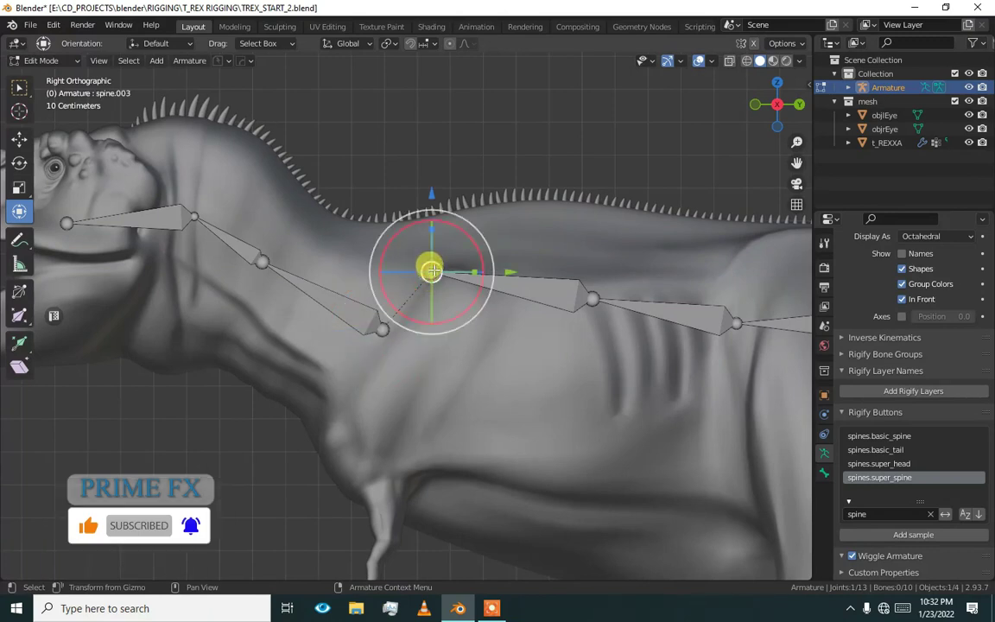
{"action": "left_click_drag", "start_coordinate": [429, 269], "coordinate": [383, 329]}
Lower the three spine joints between the chest and hips so the chain runs through the middle of the torso.
{"action": "scroll", "coordinate": [406, 328], "scroll_direction": "down", "scroll_amount": 2}
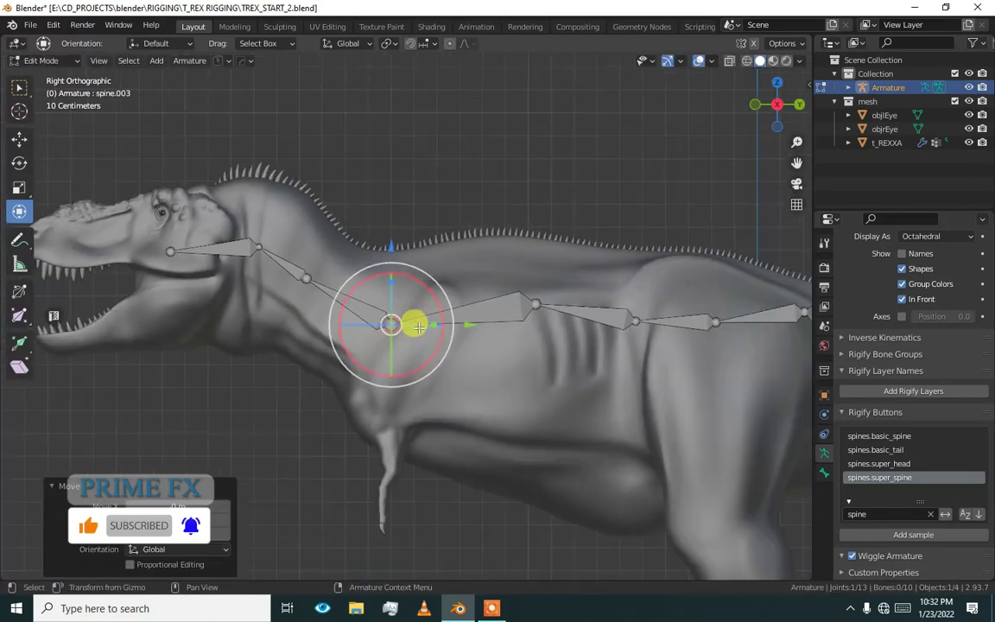
{"action": "middle_click_drag", "start_coordinate": [418, 329], "coordinate": [247, 320], "text": "shift"}
{"action": "left_click", "coordinate": [366, 307]}
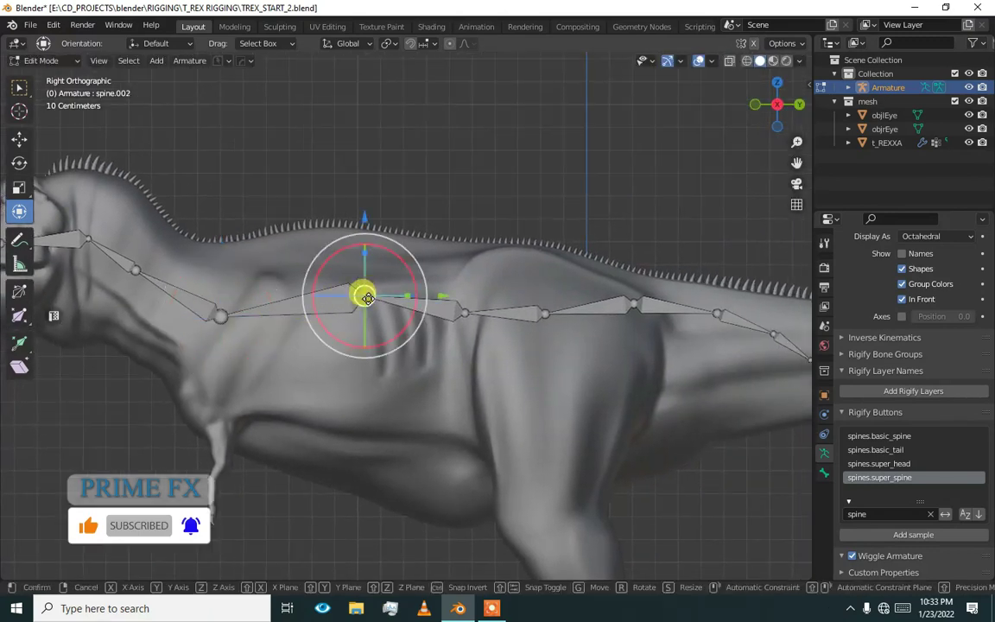
{"action": "left_click_drag", "start_coordinate": [364, 302], "coordinate": [344, 339]}
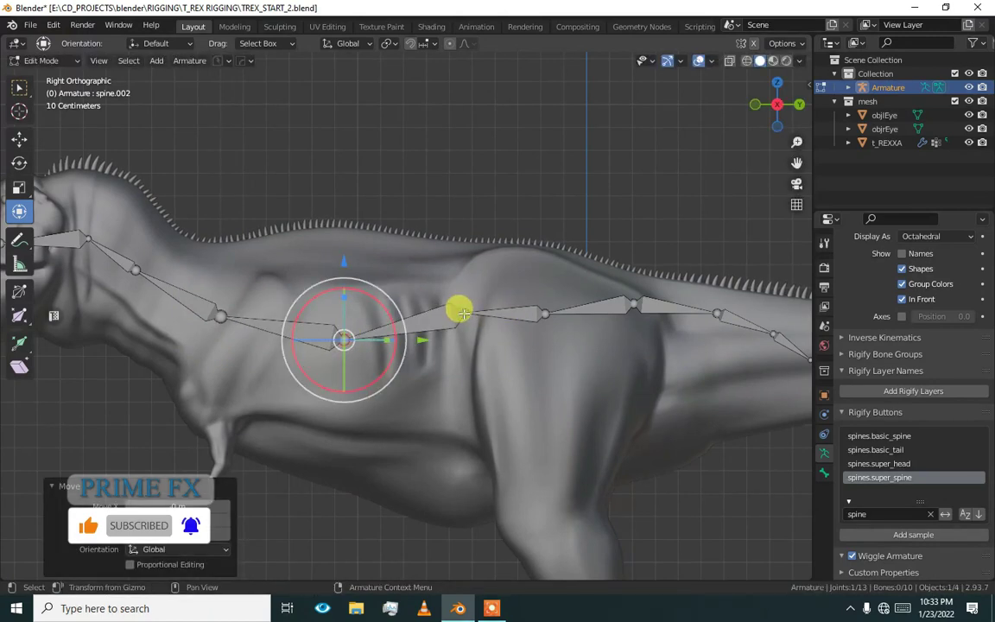
{"action": "left_click", "coordinate": [458, 311]}
{"action": "left_click_drag", "start_coordinate": [458, 311], "coordinate": [460, 333]}
{"action": "left_click", "coordinate": [546, 313]}
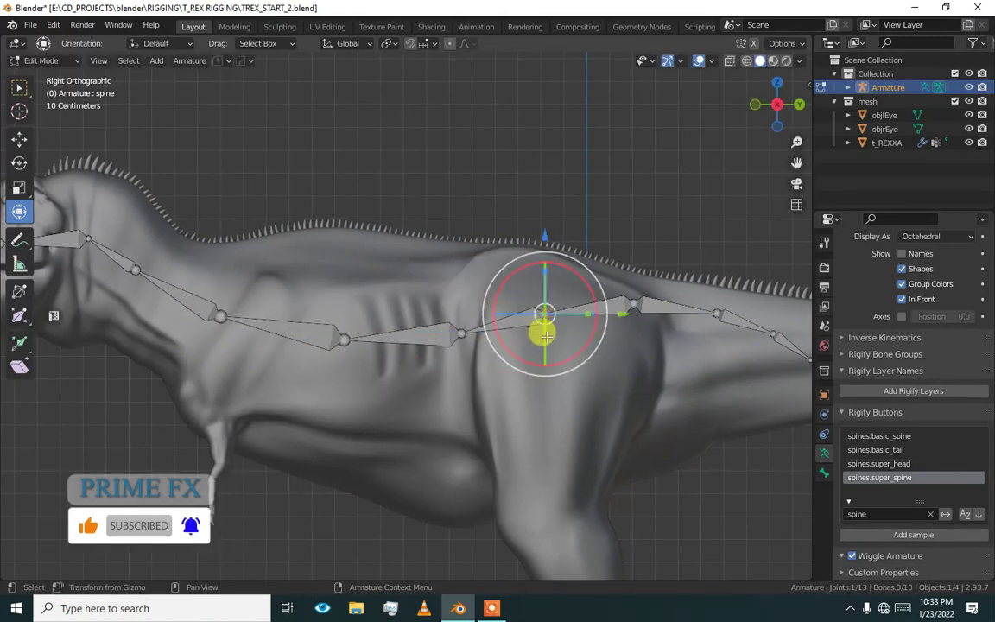
{"action": "mouse_move", "coordinate": [546, 322]}
{"action": "left_mouse_down"}
{"action": "mouse_move", "coordinate": [516, 369]}
{"action": "mouse_move", "coordinate": [535, 331]}
{"action": "left_mouse_up"}
Examine how the hip bone and the tail bones sit within the T-Rex's hips and tail.
{"action": "scroll", "coordinate": [538, 330], "scroll_direction": "down", "scroll_amount": 2}
{"action": "middle_click_drag", "start_coordinate": [547, 326], "coordinate": [475, 326], "text": "shift"}
{"action": "scroll", "coordinate": [485, 320], "scroll_direction": "up", "scroll_amount": 5}
{"action": "left_click", "coordinate": [552, 316]}
{"action": "middle_click_drag", "start_coordinate": [551, 317], "coordinate": [422, 322], "text": "shift"}
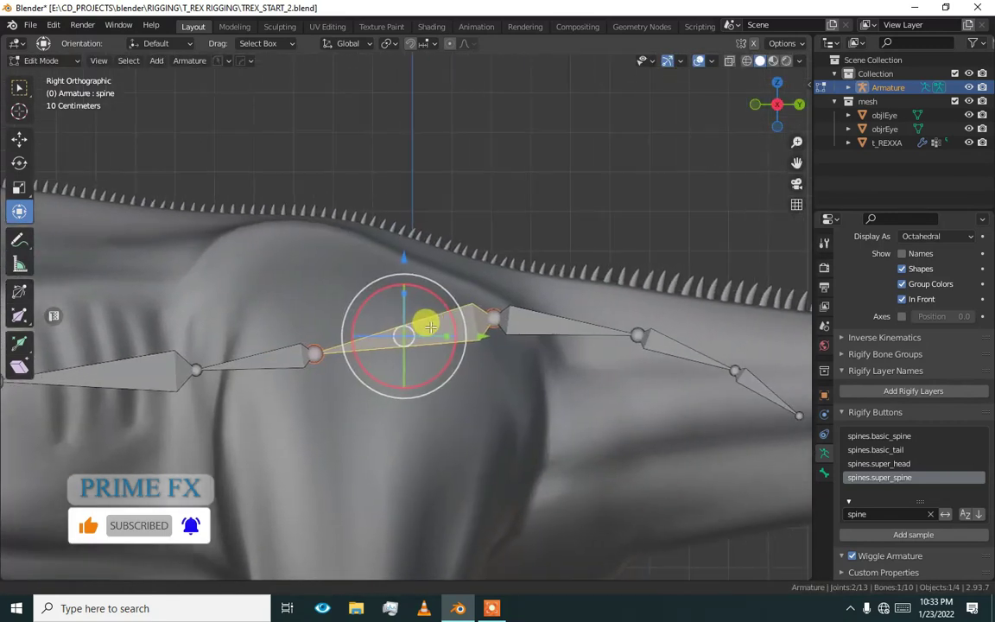
{"action": "middle_click_drag", "start_coordinate": [528, 338], "coordinate": [423, 304], "text": "shift"}
{"action": "left_click", "coordinate": [409, 311]}
{"action": "left_click_drag", "start_coordinate": [707, 205], "coordinate": [439, 361]}
{"action": "scroll", "coordinate": [329, 395], "scroll_direction": "down", "scroll_amount": 4}
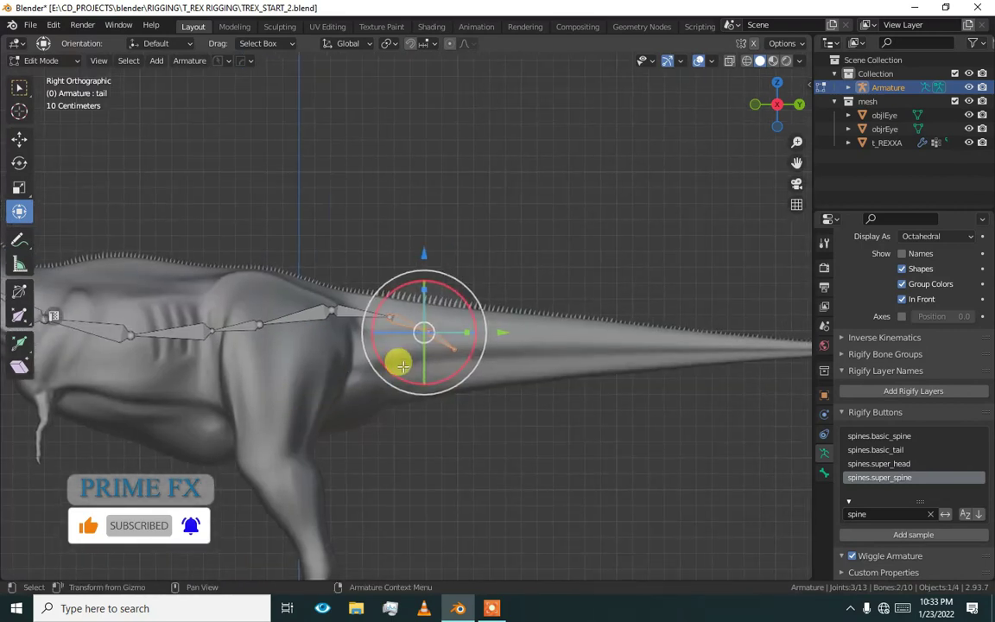
{"action": "left_click", "coordinate": [406, 357]}
{"action": "middle_click_drag", "start_coordinate": [459, 349], "coordinate": [361, 341], "text": "shift"}
Move the end joint of the last tail bone back about 2.65 m to the tip of the T-Rex's tail.
{"action": "left_click", "coordinate": [411, 341]}
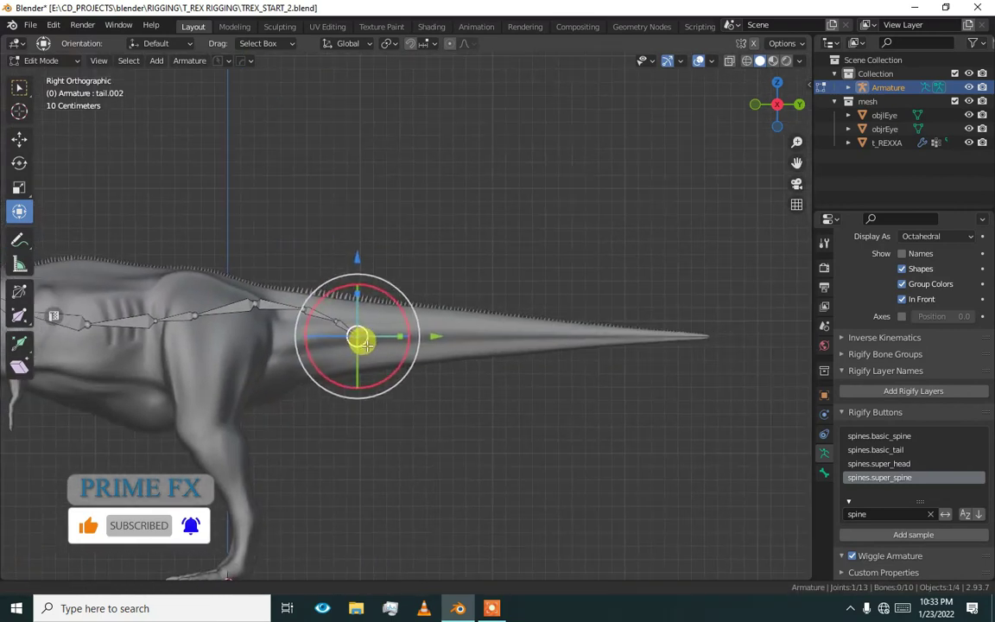
{"action": "scroll", "coordinate": [361, 341], "scroll_direction": "up", "scroll_amount": 6}
{"action": "scroll", "coordinate": [469, 345], "scroll_direction": "down", "scroll_amount": 4}
{"action": "scroll", "coordinate": [319, 364], "scroll_direction": "down", "scroll_amount": 3}
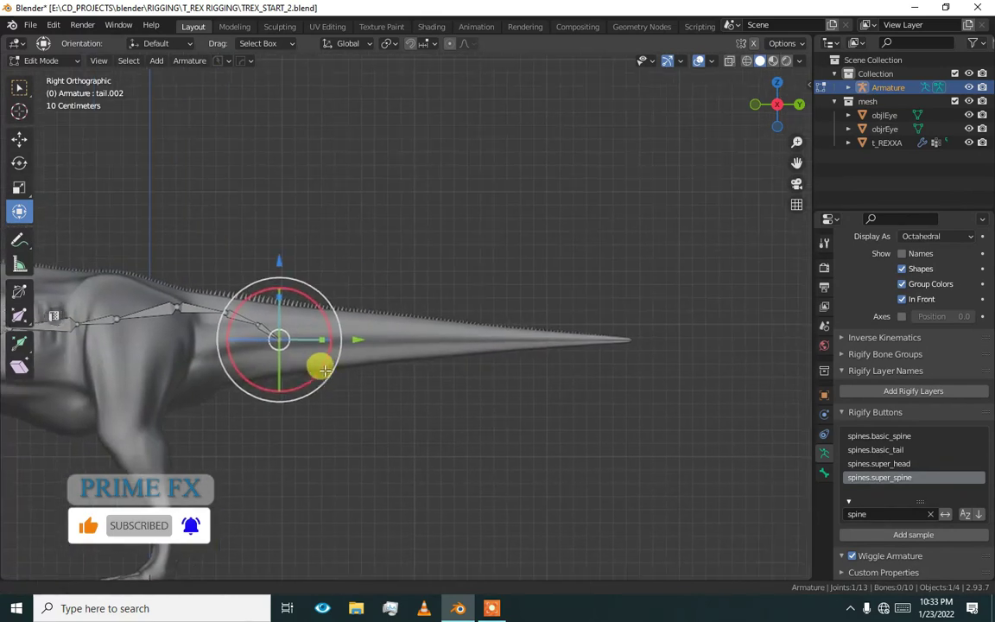
{"action": "key", "text": "g"}
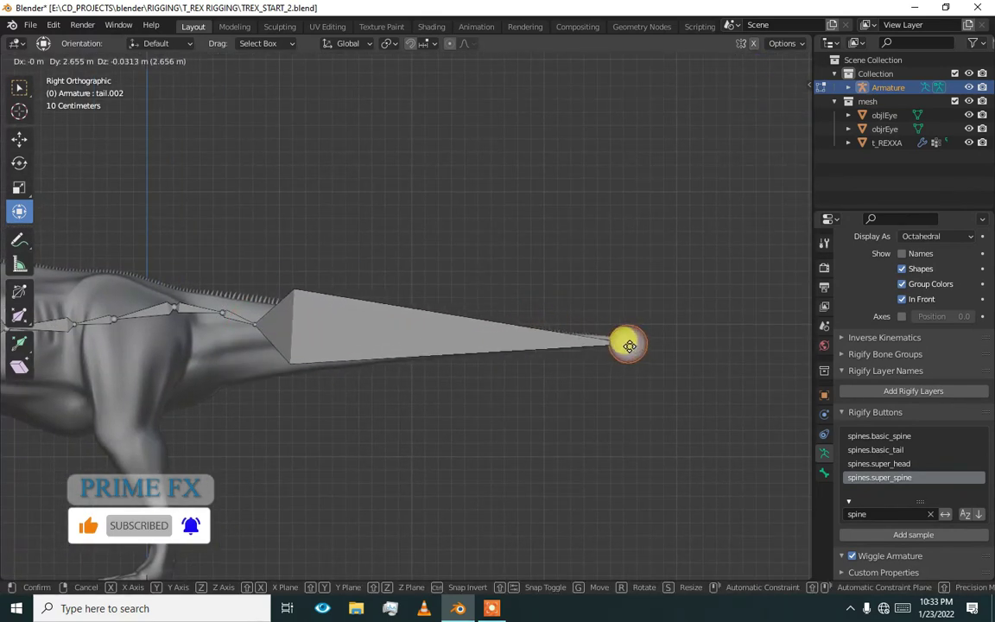
{"action": "left_click", "coordinate": [629, 340]}
Move the joint between tail.001 and tail.002 back to a point well along the T-Rex's tail.
{"action": "middle_click_drag", "start_coordinate": [348, 348], "coordinate": [455, 353], "text": "shift"}
{"action": "scroll", "coordinate": [358, 327], "scroll_direction": "up", "scroll_amount": 4}
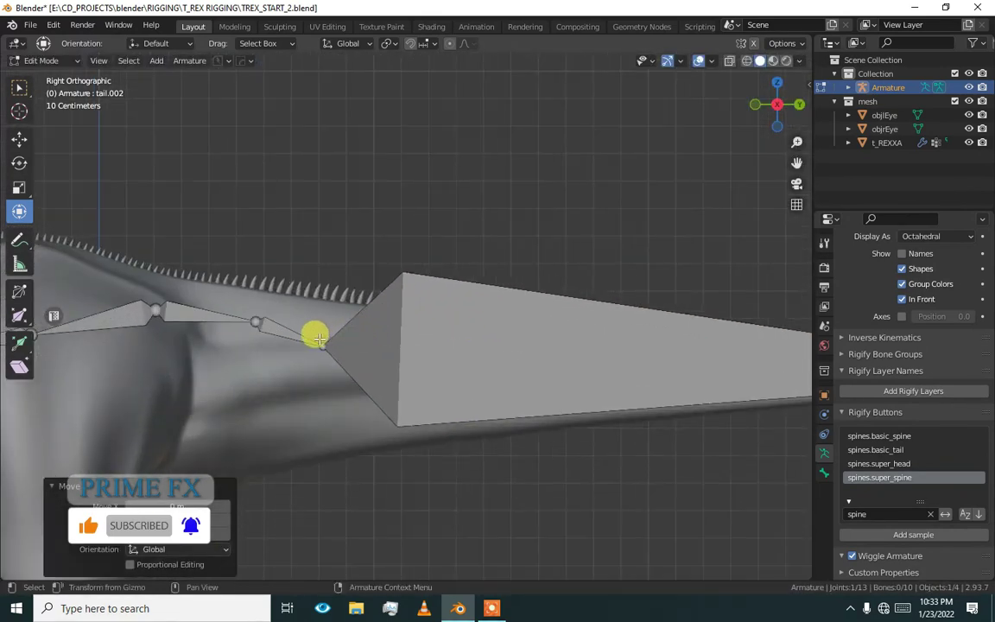
{"action": "left_click", "coordinate": [322, 344]}
{"action": "key", "text": "g"}
{"action": "left_click", "coordinate": [685, 372]}
Move the joint between the first tail bone and tail.001 back and down about 0.39 m along the tail's centre.
{"action": "scroll", "coordinate": [685, 372], "scroll_direction": "down", "scroll_amount": 3}
{"action": "middle_click_drag", "start_coordinate": [683, 370], "coordinate": [609, 359], "text": "shift"}
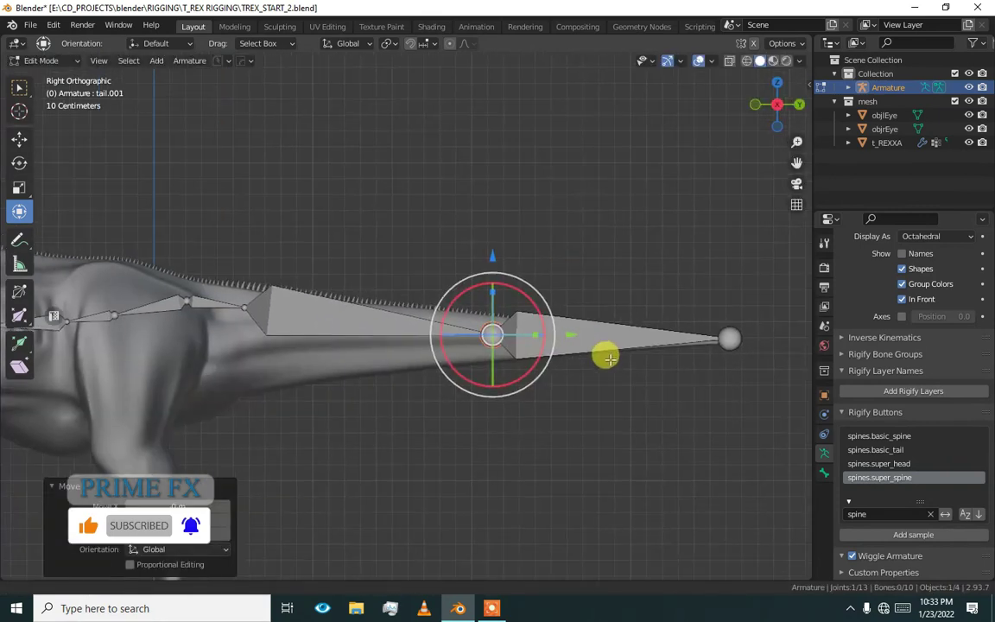
{"action": "scroll", "coordinate": [561, 354], "scroll_direction": "up", "scroll_amount": 1}
{"action": "scroll", "coordinate": [259, 314], "scroll_direction": "up", "scroll_amount": 2}
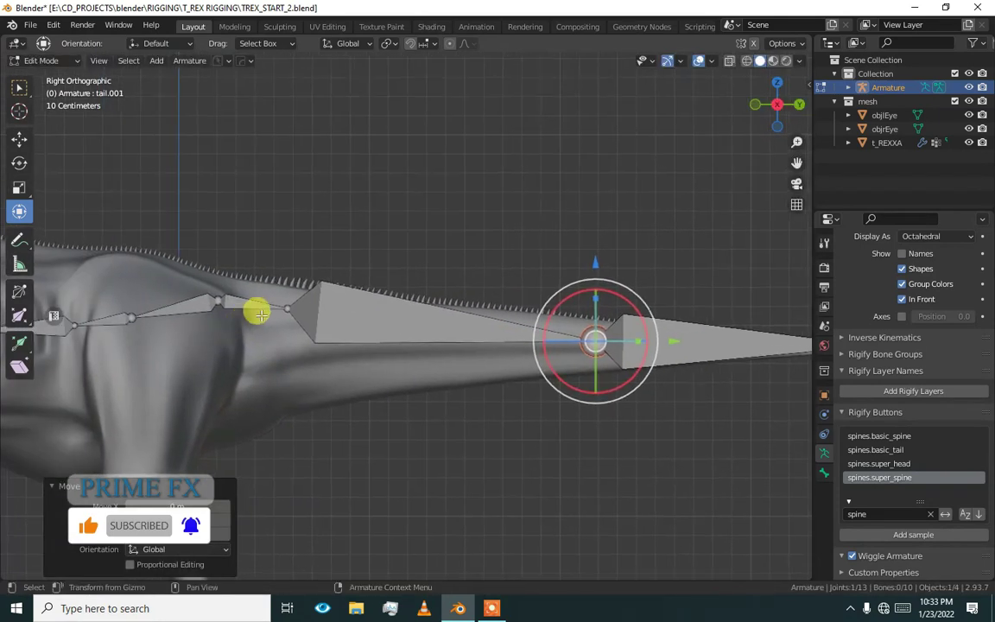
{"action": "left_click", "coordinate": [281, 304]}
{"action": "key", "text": "g"}
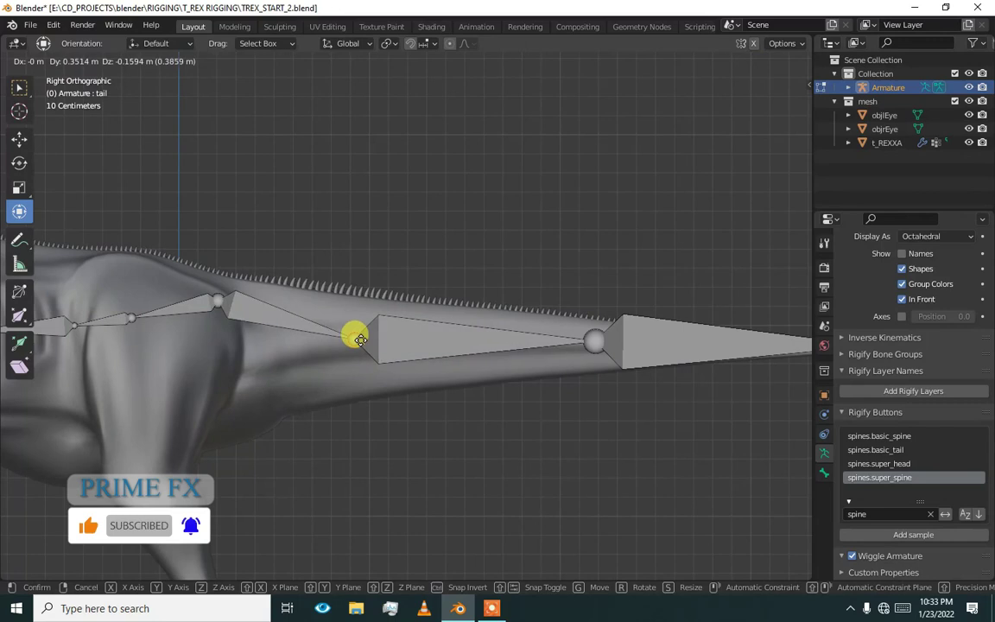
{"action": "left_click", "coordinate": [360, 339]}
Rotate the hip spine bone until it lies nearly level, and move the first tail bone's base joint onto its rear end.
{"action": "left_click", "coordinate": [217, 299]}
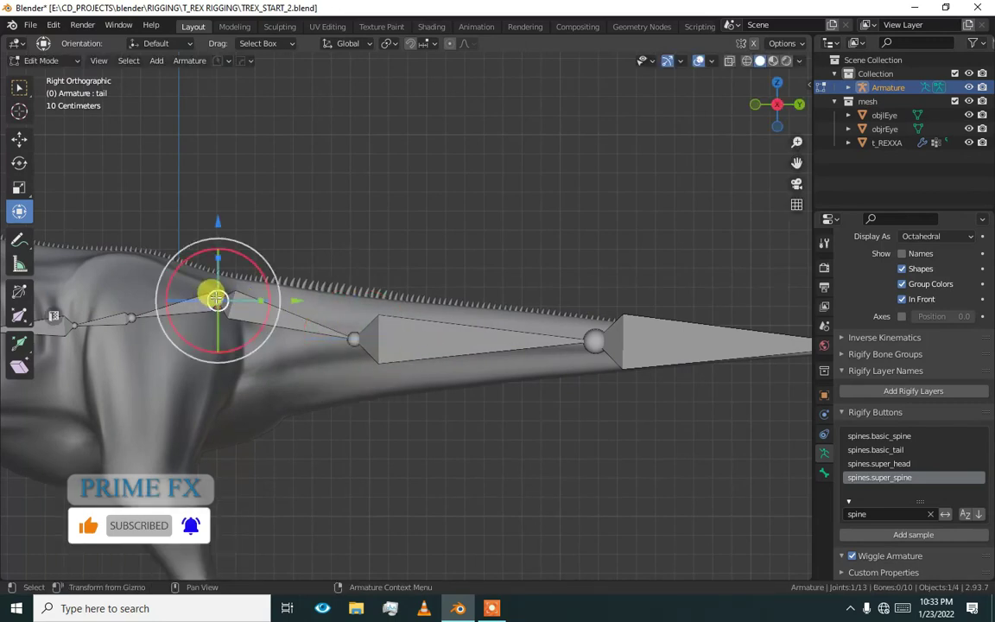
{"action": "left_click", "coordinate": [205, 301]}
{"action": "key", "text": "r"}
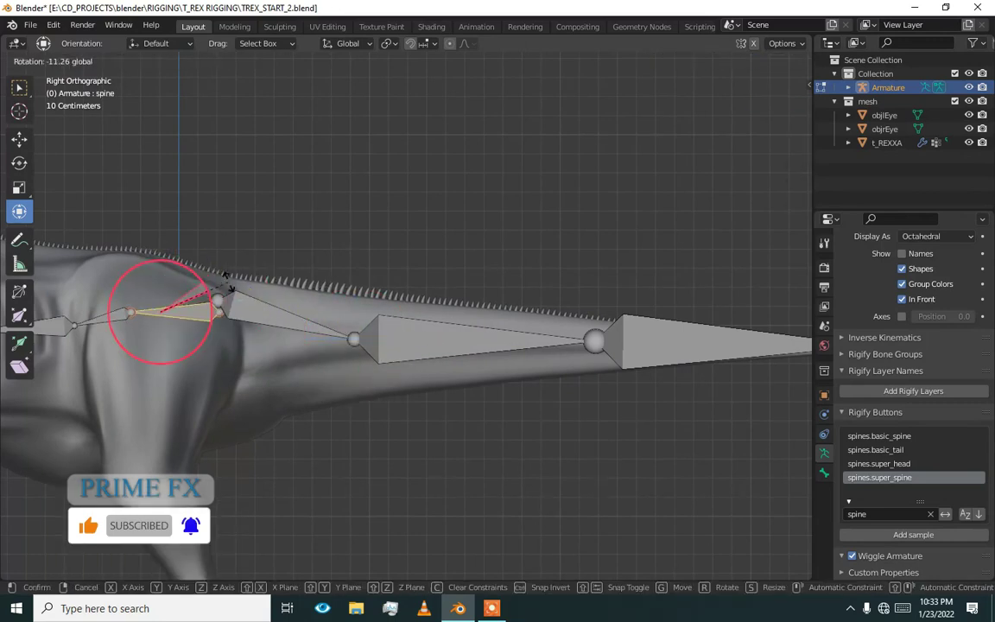
{"action": "left_click", "coordinate": [224, 285]}
{"action": "scroll", "coordinate": [222, 297], "scroll_direction": "up", "scroll_amount": 3}
{"action": "left_click", "coordinate": [77, 290]}
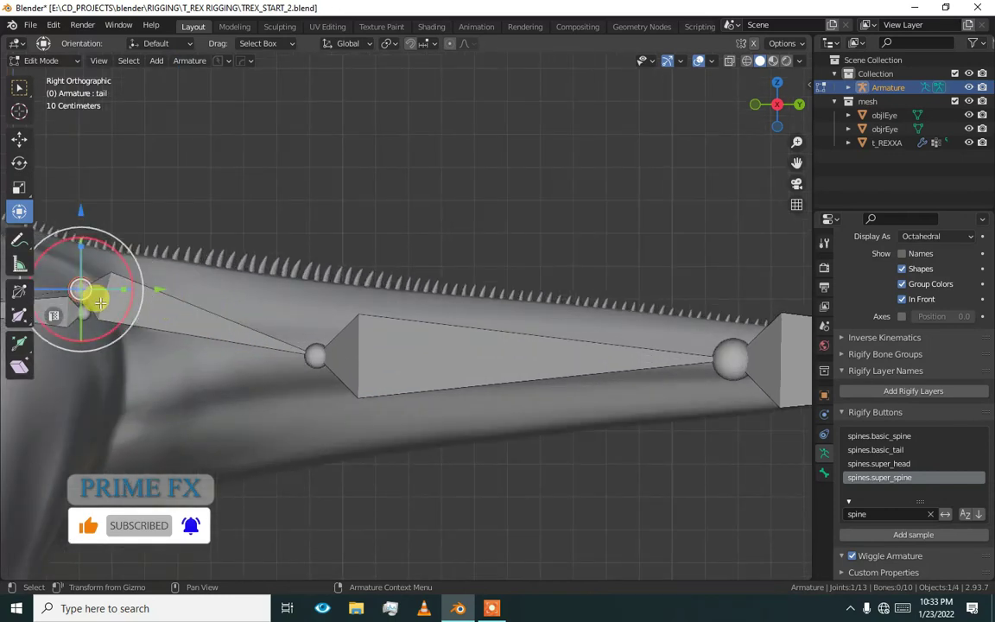
{"action": "key", "text": "g"}
{"action": "left_click", "coordinate": [84, 316]}
{"action": "scroll", "coordinate": [363, 317], "scroll_direction": "down", "scroll_amount": 3}
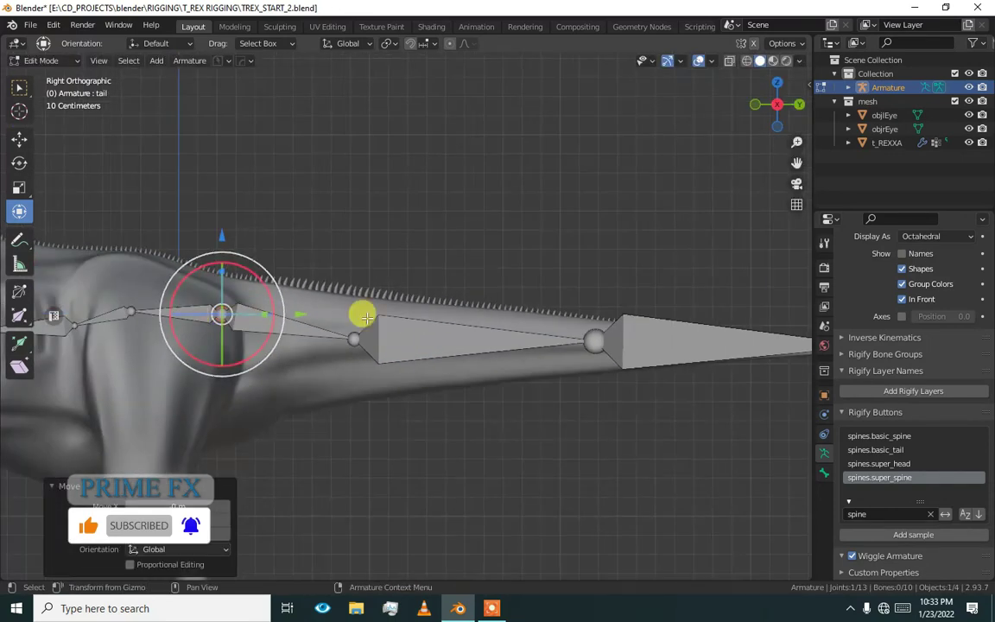
Select all three tail bones and subdivide them with one cut.
{"action": "middle_click_drag", "start_coordinate": [393, 318], "coordinate": [371, 276], "text": "shift"}
{"action": "left_click", "coordinate": [439, 280]}
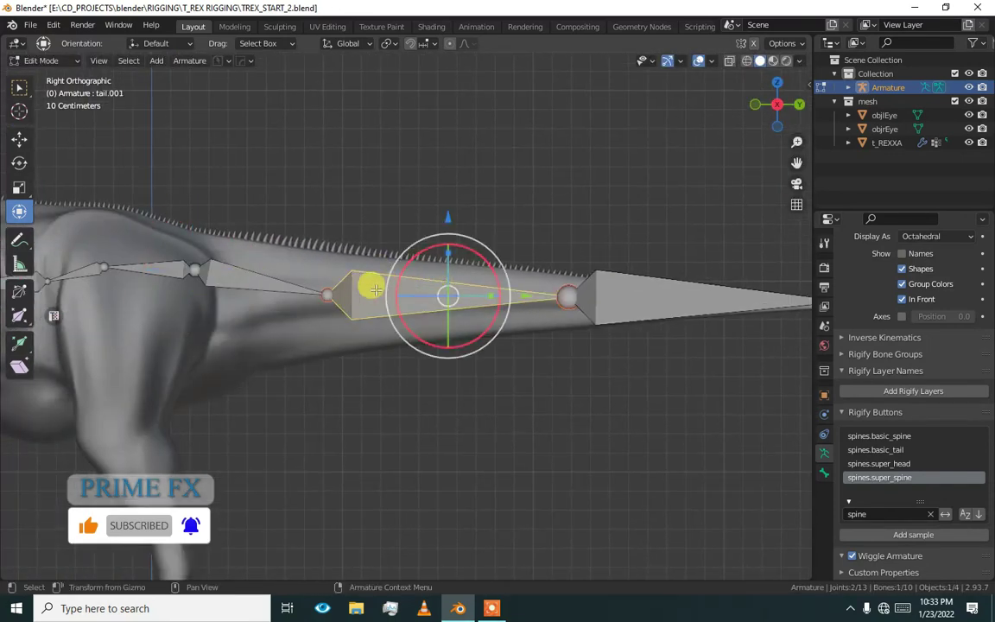
{"action": "left_click", "coordinate": [595, 283], "text": "shift"}
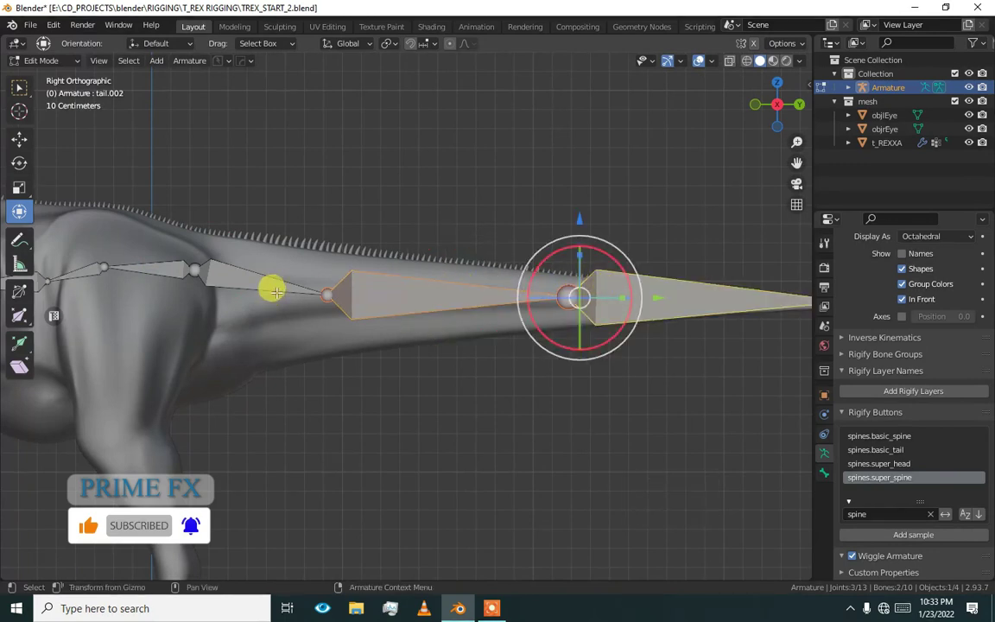
{"action": "left_click", "coordinate": [271, 285], "text": "shift"}
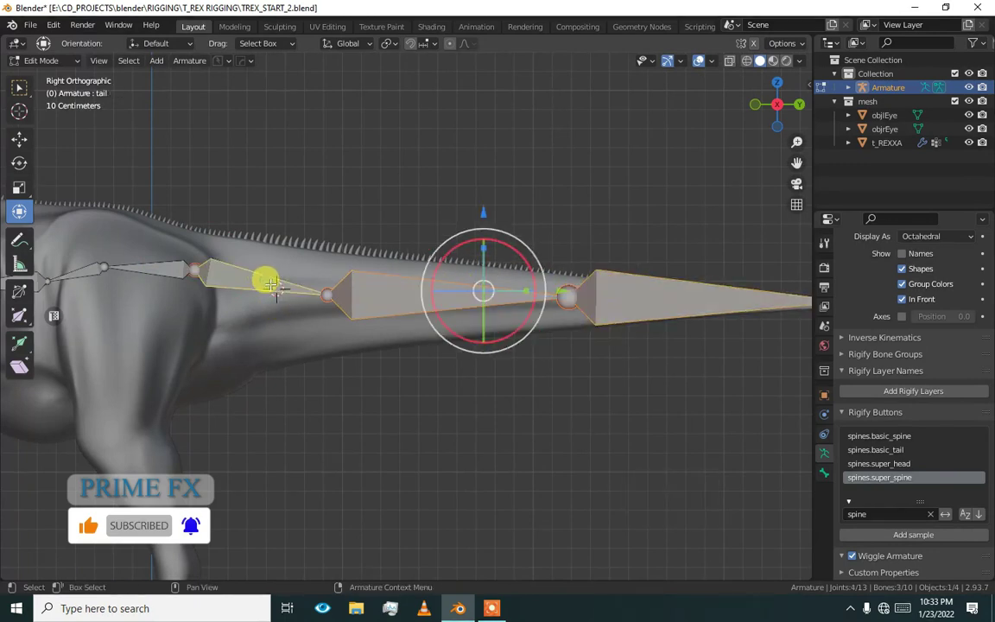
{"action": "right_click", "coordinate": [334, 283]}
{"action": "left_click", "coordinate": [368, 286]}
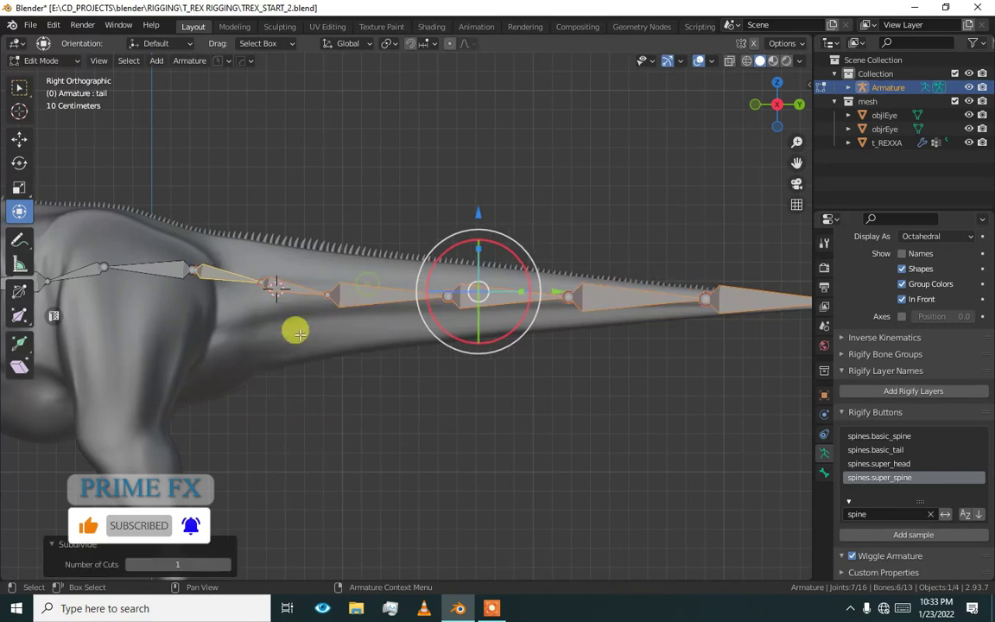
Snap the 3D cursor back to the world origin.
{"action": "scroll", "coordinate": [227, 334], "scroll_direction": "down", "scroll_amount": 5}
{"action": "key", "text": "shift+s"}
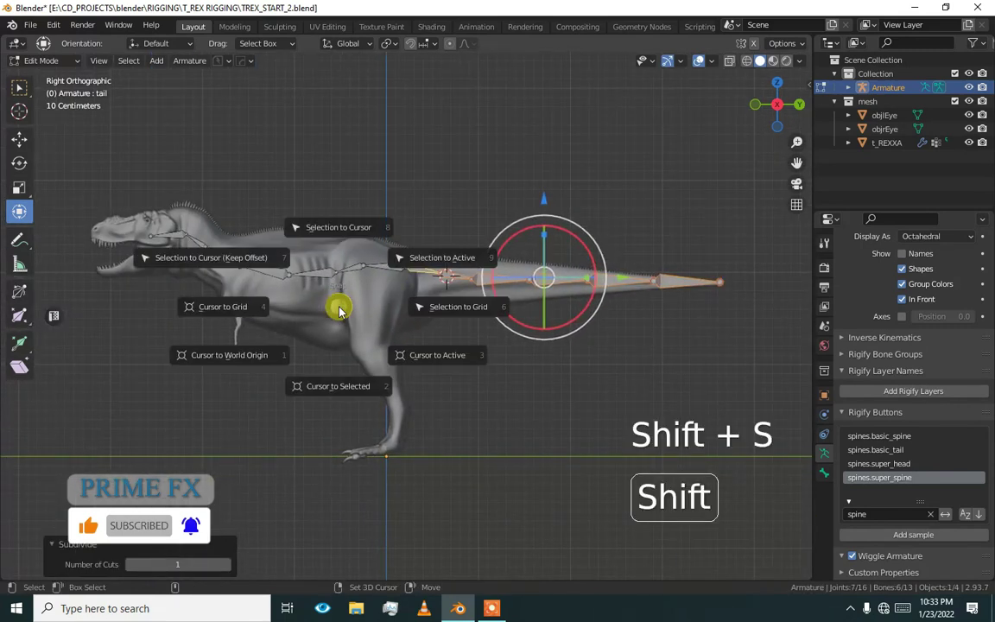
{"action": "left_click", "coordinate": [257, 357]}
Subdivide the two rearmost tail bones once, and clear the selection.
{"action": "scroll", "coordinate": [451, 267], "scroll_direction": "up", "scroll_amount": 6}
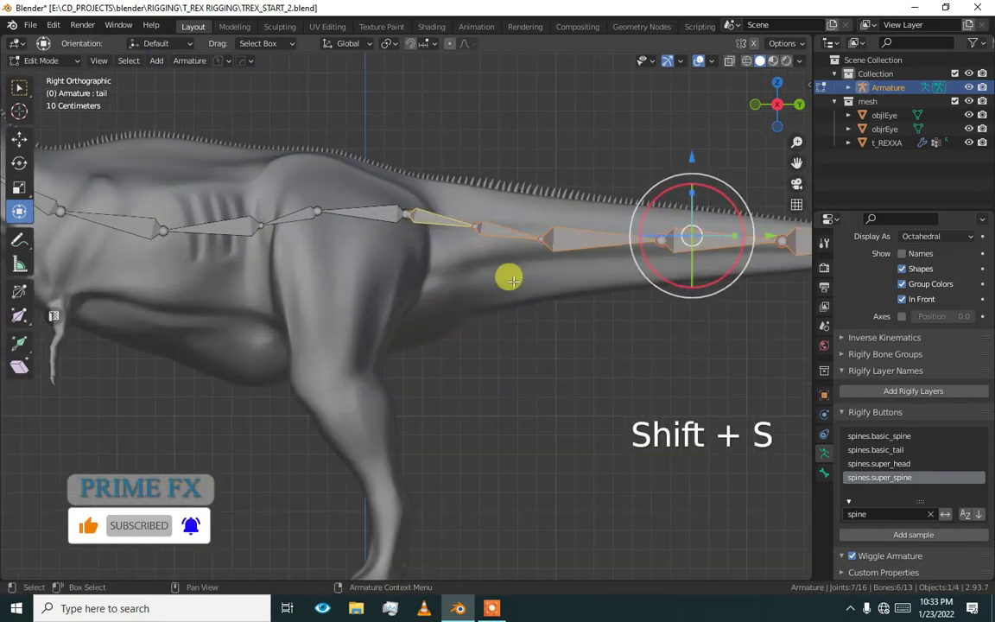
{"action": "scroll", "coordinate": [518, 284], "scroll_direction": "up", "scroll_amount": 2}
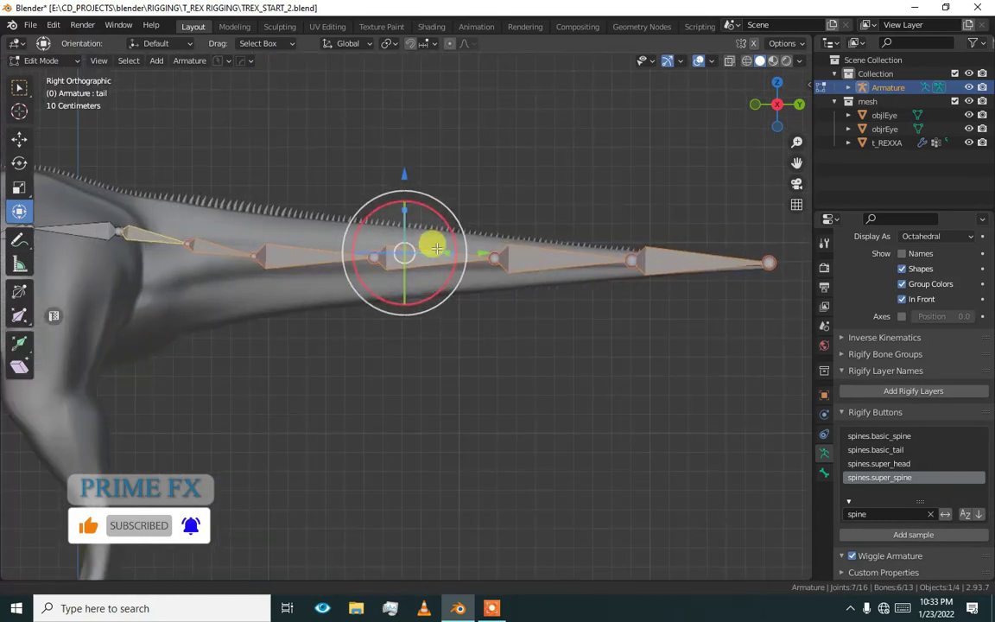
{"action": "left_click", "coordinate": [655, 263]}
{"action": "left_click", "coordinate": [545, 262]}
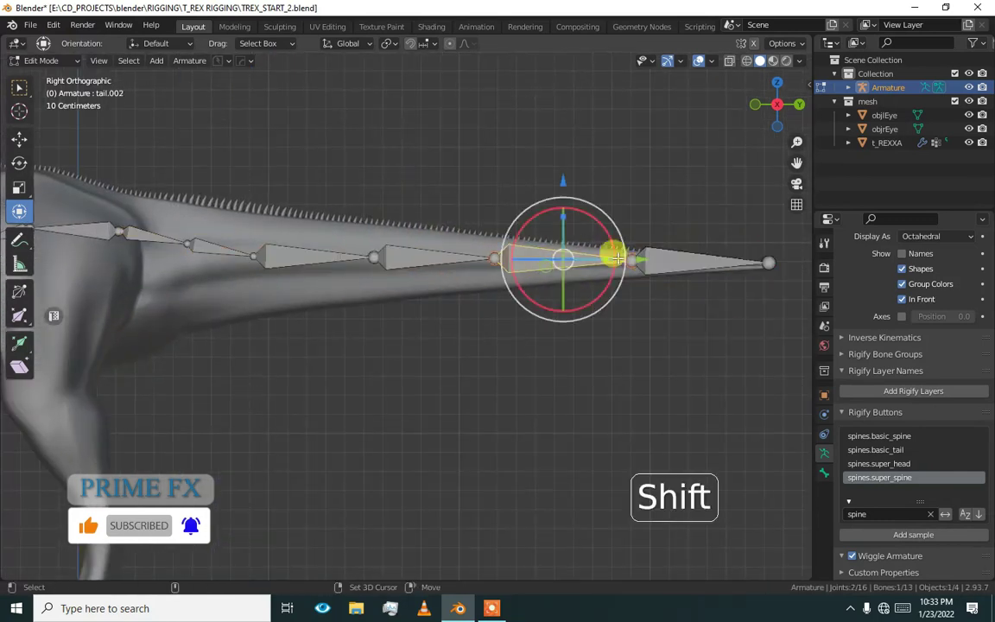
{"action": "left_click", "coordinate": [674, 252], "text": "shift"}
{"action": "right_click", "coordinate": [638, 268]}
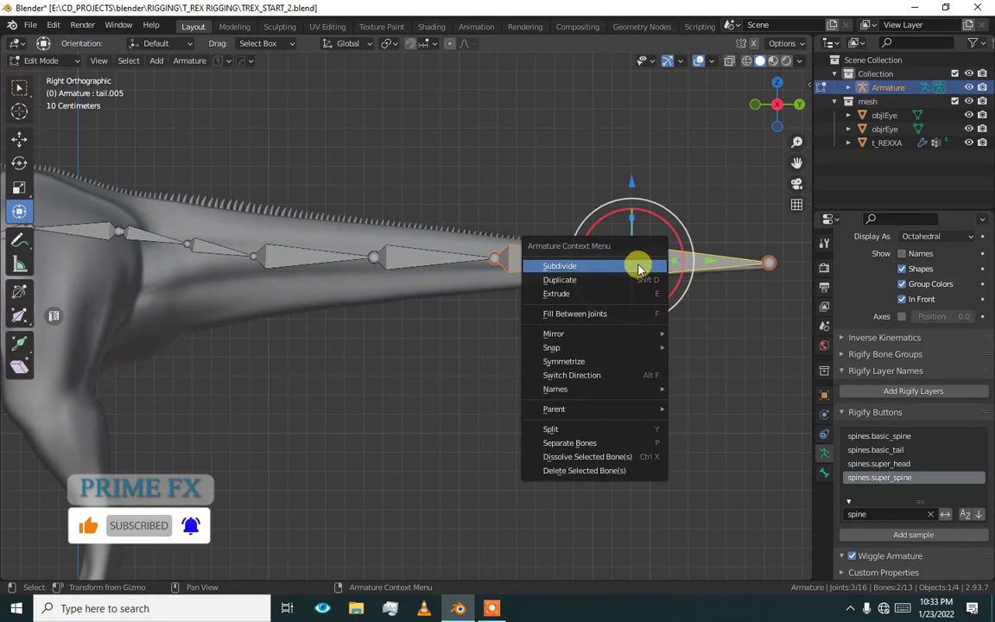
{"action": "left_click", "coordinate": [639, 270]}
{"action": "left_click", "coordinate": [323, 312]}
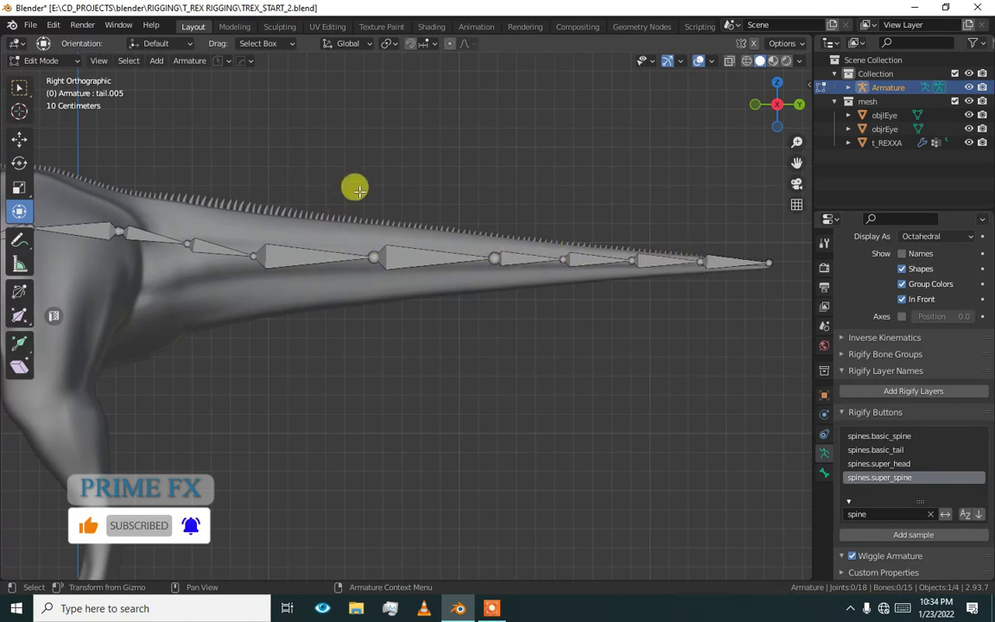
Subdivide the two remaining long bones in the middle of the tail once, and deselect everything.
{"action": "left_click", "coordinate": [388, 249]}
{"action": "left_click", "coordinate": [321, 249], "text": "shift"}
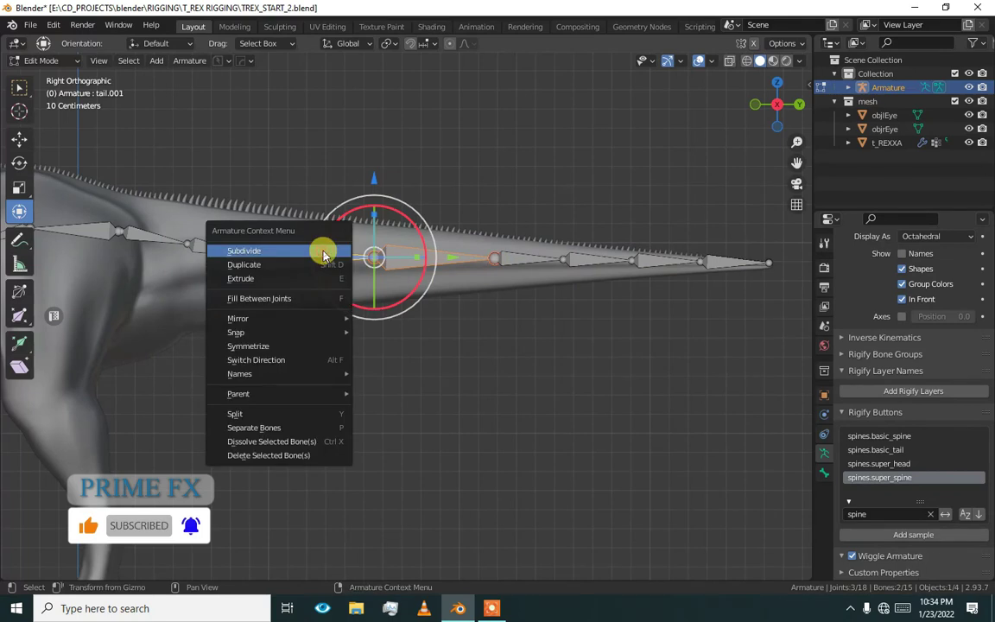
{"action": "left_click", "coordinate": [324, 256]}
{"action": "scroll", "coordinate": [256, 285], "scroll_direction": "down", "scroll_amount": 1}
{"action": "left_click", "coordinate": [257, 307]}
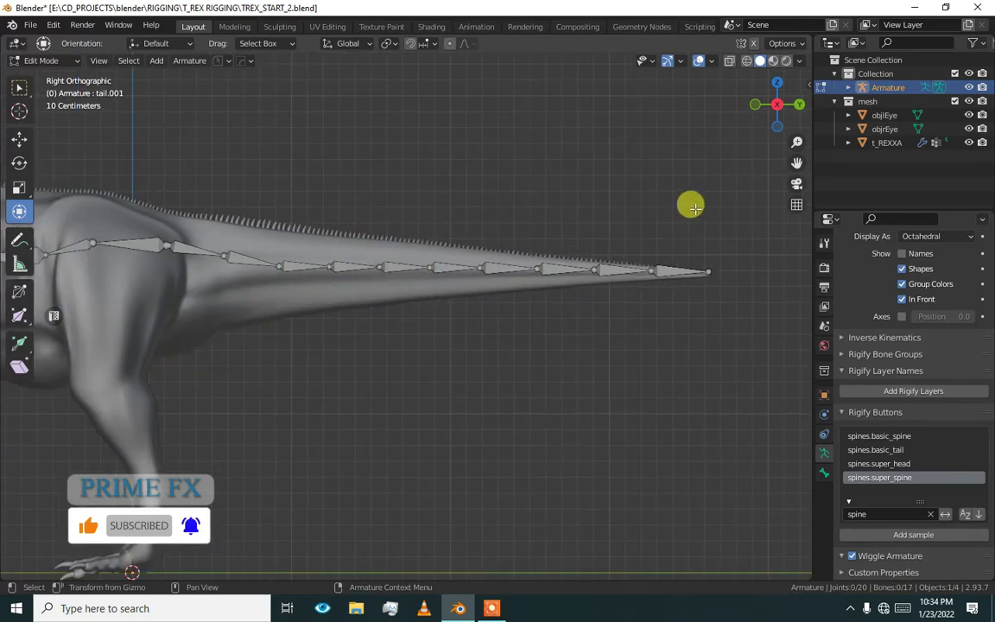
Examine the whole bone chain from the tail tip through the spine to the head against the T-Rex's body.
{"action": "left_click_drag", "start_coordinate": [695, 207], "coordinate": [178, 326]}
{"action": "scroll", "coordinate": [334, 316], "scroll_direction": "down", "scroll_amount": 2}
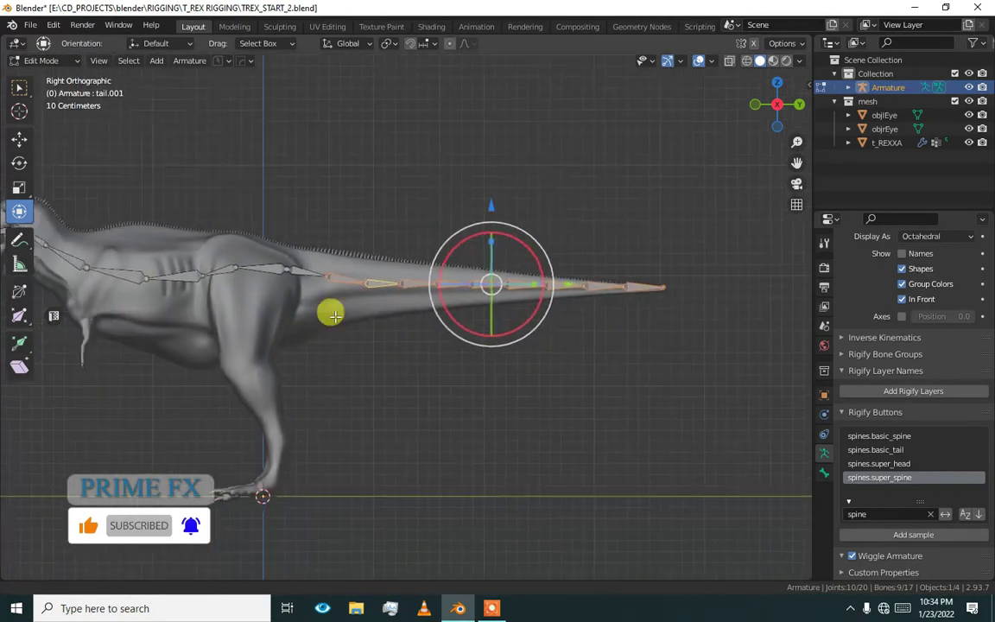
{"action": "middle_click_drag", "start_coordinate": [335, 316], "coordinate": [536, 322], "text": "shift"}
{"action": "left_click", "coordinate": [422, 311]}
{"action": "scroll", "coordinate": [384, 281], "scroll_direction": "up", "scroll_amount": 2}
{"action": "middle_click_drag", "start_coordinate": [384, 282], "coordinate": [454, 276], "text": "shift"}
{"action": "scroll", "coordinate": [516, 288], "scroll_direction": "down", "scroll_amount": 1}
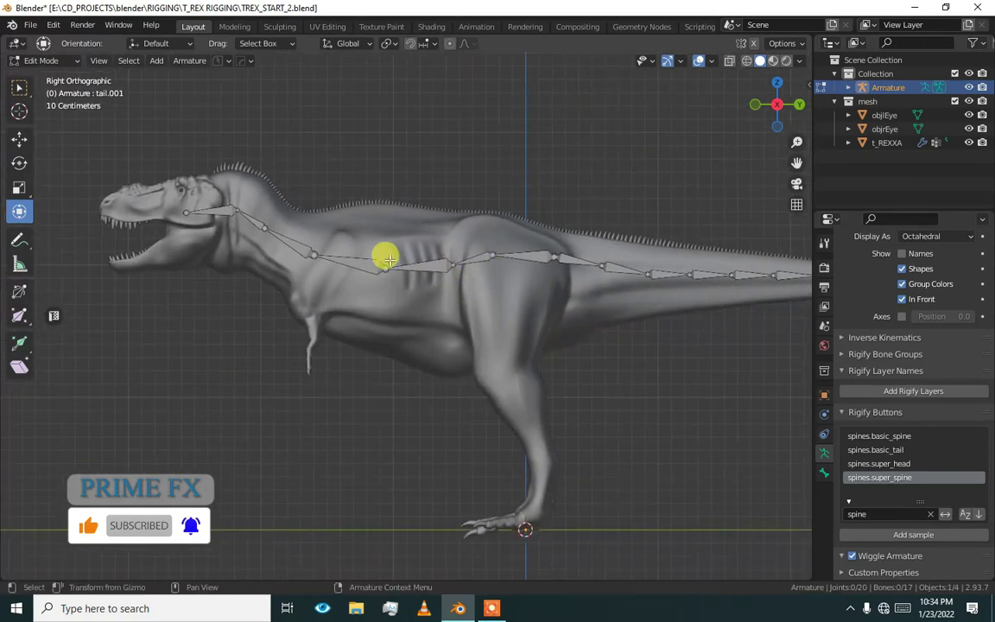
{"action": "scroll", "coordinate": [317, 256], "scroll_direction": "up", "scroll_amount": 3}
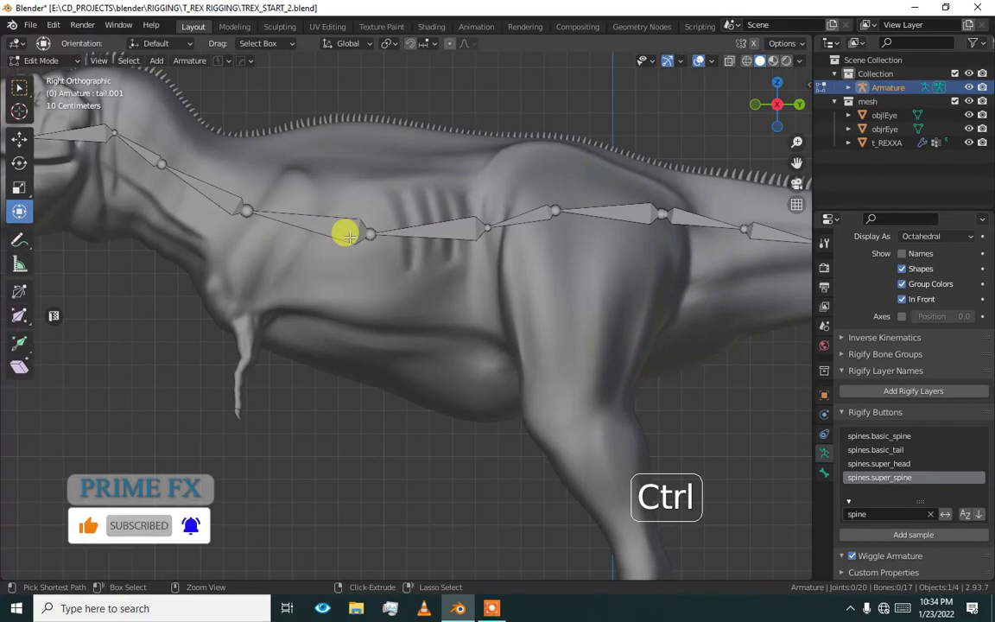
{"action": "scroll", "coordinate": [361, 230], "scroll_direction": "down", "scroll_amount": 3}
Switch the armature to Object Mode and try to generate the Rigify rig from it.
{"action": "key", "text": "ctrl+Tab"}
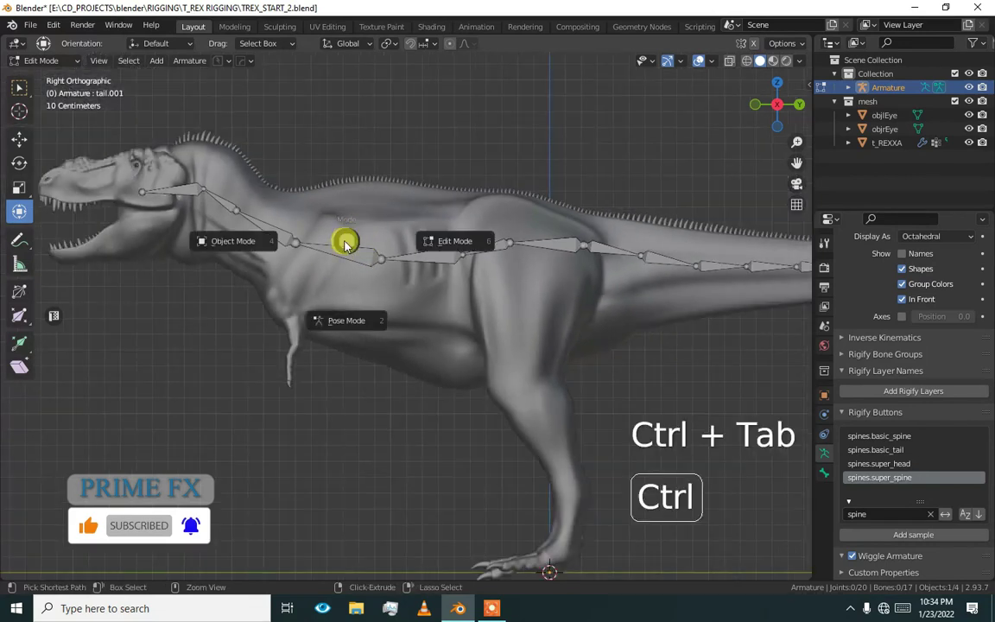
{"action": "left_click", "coordinate": [267, 249]}
{"action": "scroll", "coordinate": [420, 267], "scroll_direction": "up", "scroll_amount": 1}
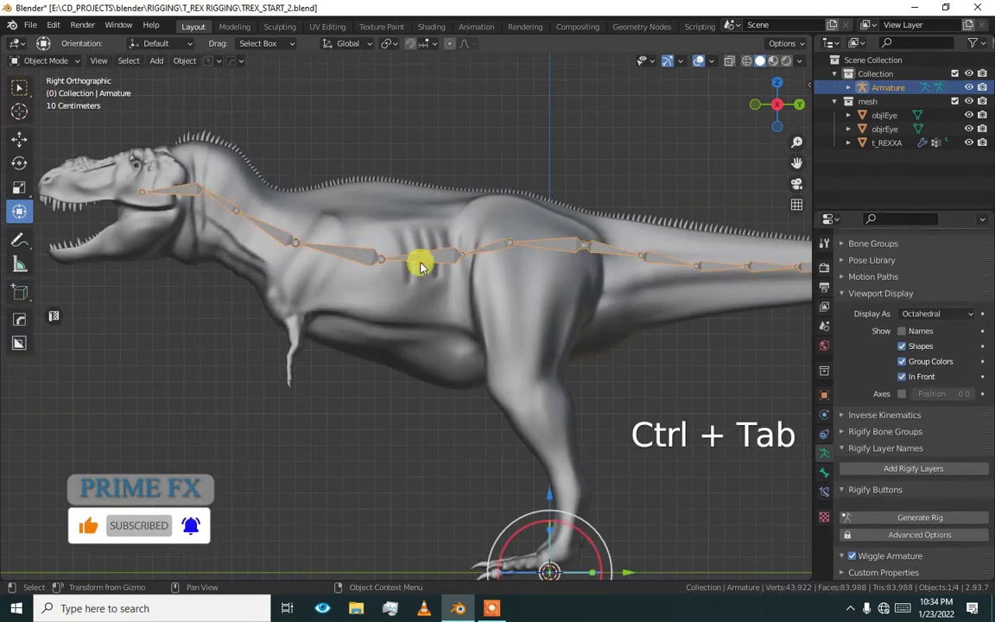
{"action": "left_click", "coordinate": [921, 517]}
{"action": "middle_click_drag", "start_coordinate": [518, 487], "coordinate": [403, 405], "text": "shift"}
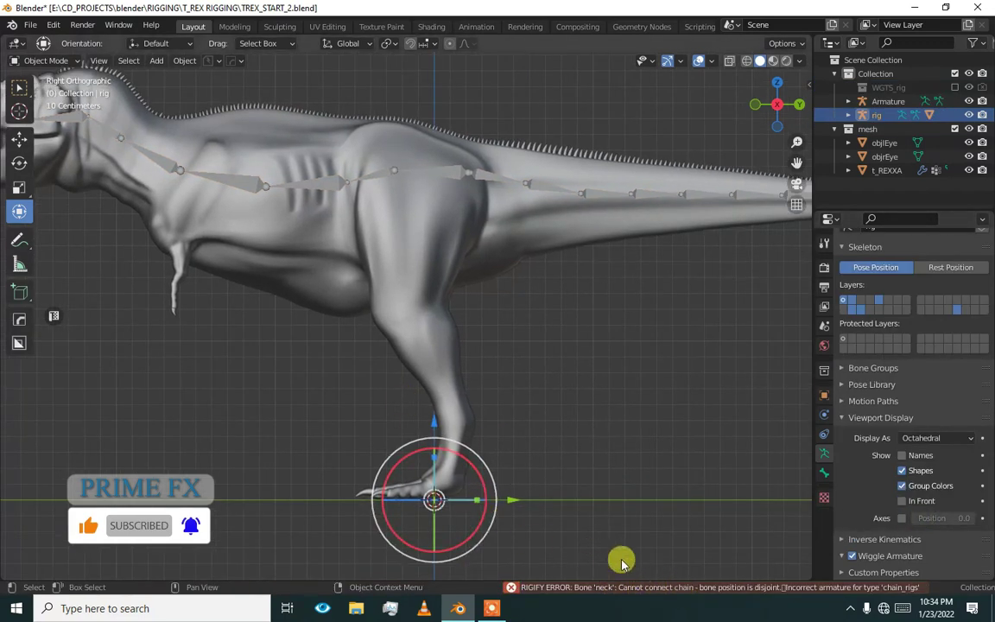
Select the original armature instead of the rig, and put it in Pose Mode with the first tail bone selected.
{"action": "left_click", "coordinate": [479, 183]}
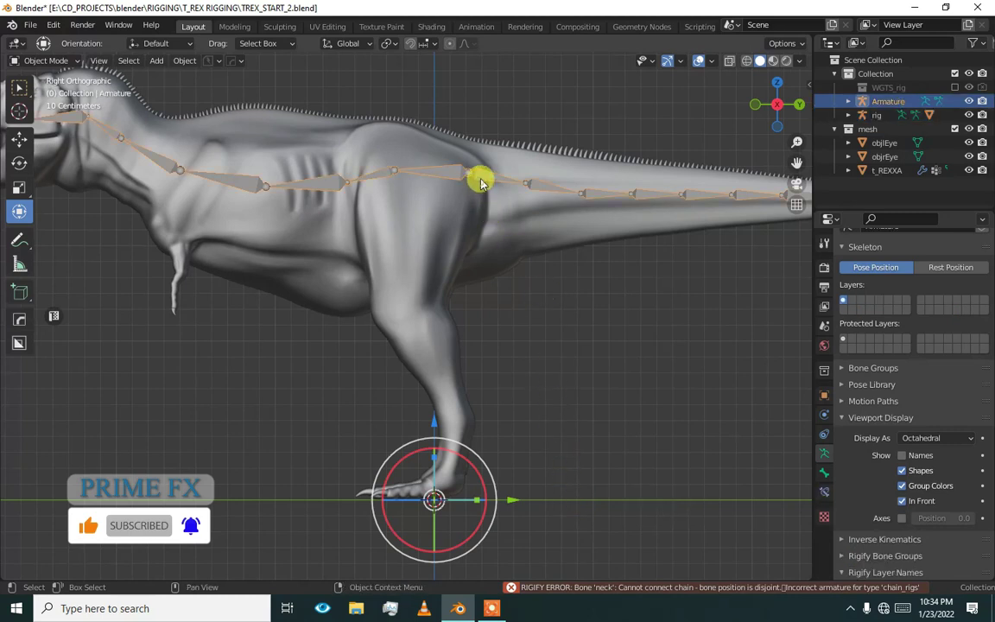
{"action": "left_click", "coordinate": [477, 179]}
{"action": "left_click", "coordinate": [481, 181]}
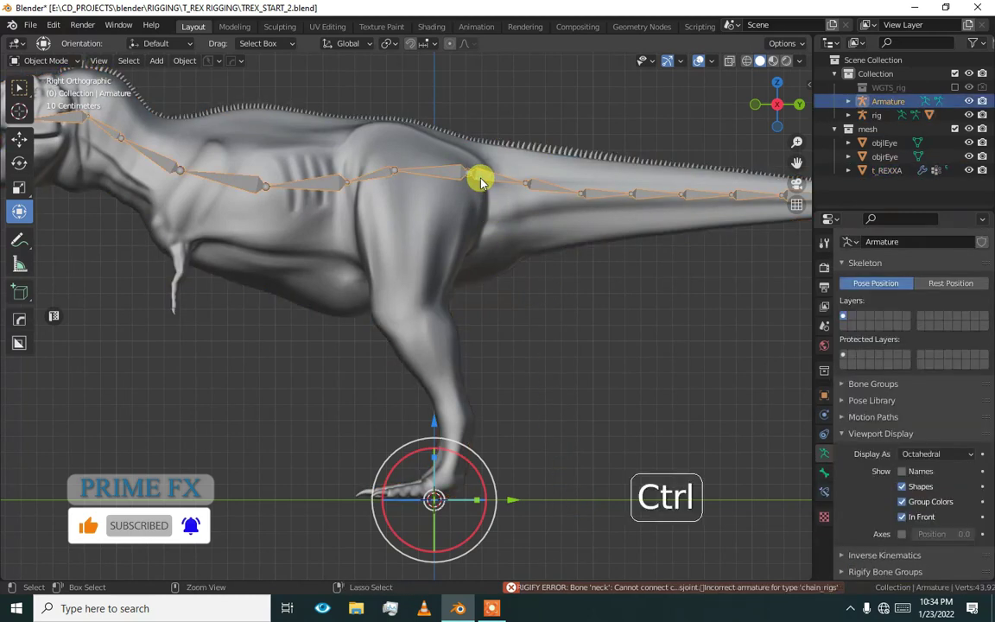
{"action": "key", "text": "ctrl+Tab"}
{"action": "left_click", "coordinate": [481, 180]}
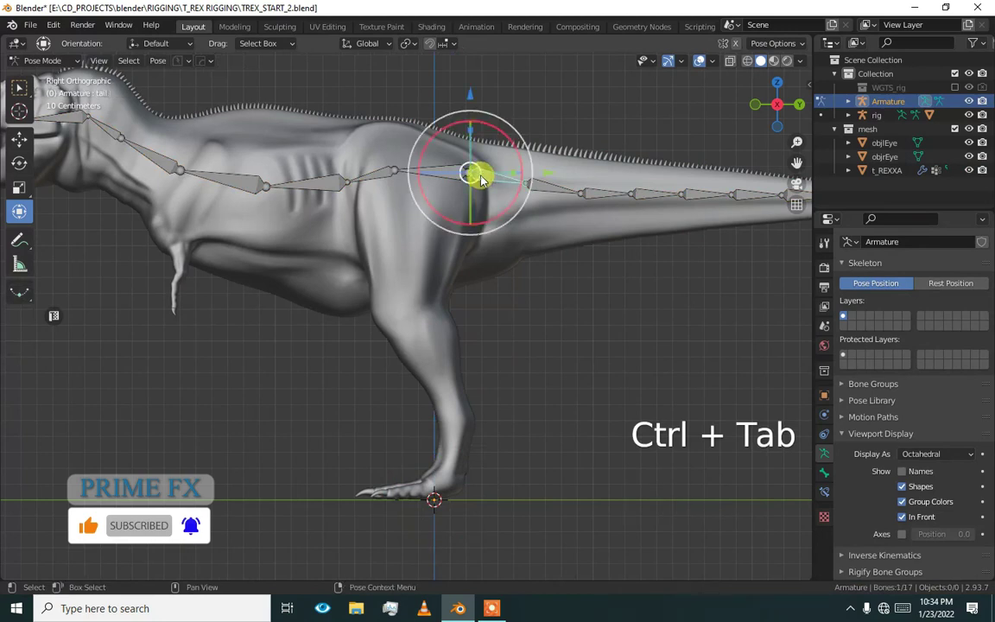
Open the bone properties of the first tail bone at its Rigify Type options.
{"action": "scroll", "coordinate": [482, 186], "scroll_direction": "up", "scroll_amount": 3}
{"action": "scroll", "coordinate": [489, 206], "scroll_direction": "up", "scroll_amount": 1}
{"action": "middle_click_drag", "start_coordinate": [489, 205], "coordinate": [401, 275], "text": "shift"}
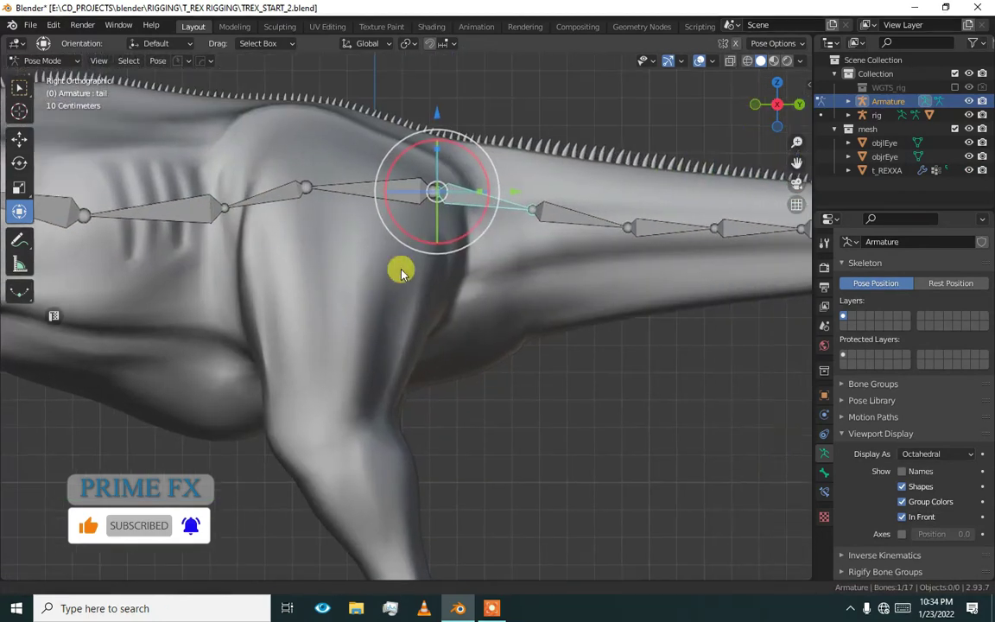
{"action": "scroll", "coordinate": [443, 203], "scroll_direction": "up", "scroll_amount": 2}
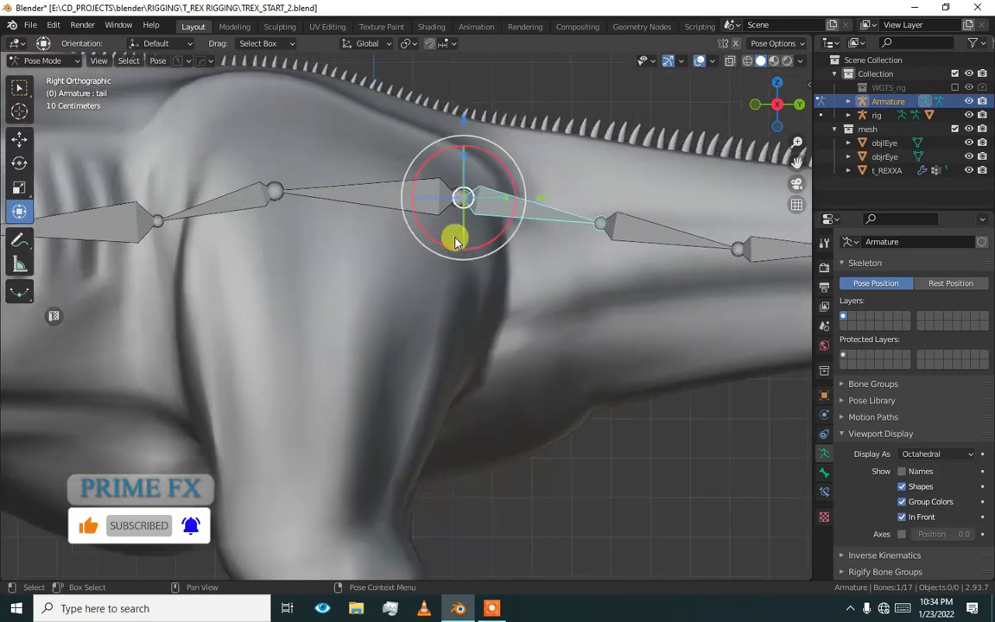
{"action": "left_click", "coordinate": [824, 473]}
{"action": "scroll", "coordinate": [932, 509], "scroll_direction": "down", "scroll_amount": 3}
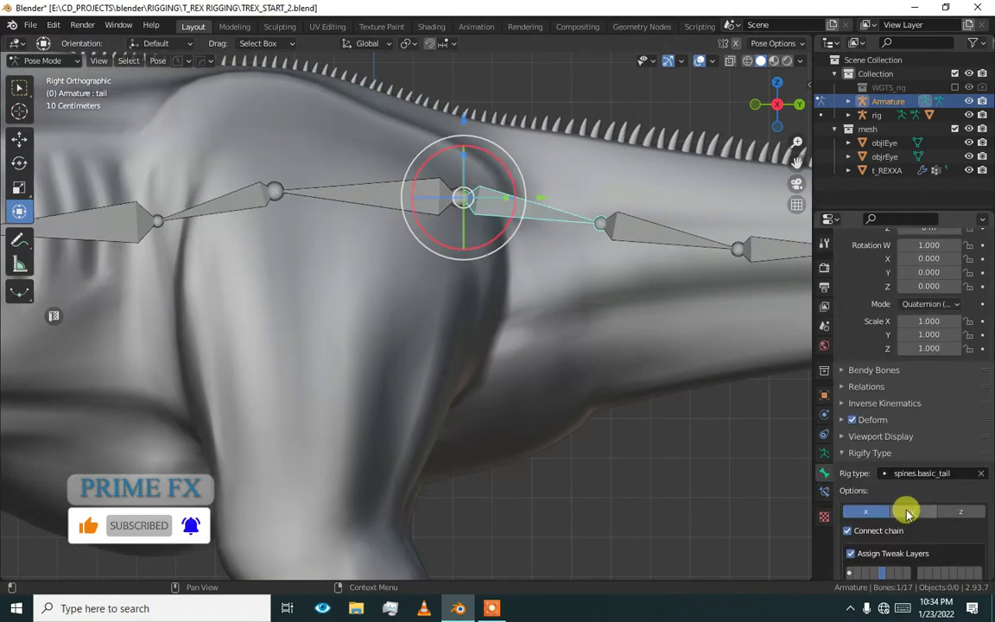
Turn off Connect chain in the spines.super_head rig options of the first neck bone.
{"action": "middle_click_drag", "start_coordinate": [96, 317], "coordinate": [530, 345], "text": "shift"}
{"action": "scroll", "coordinate": [553, 294], "scroll_direction": "down", "scroll_amount": 5}
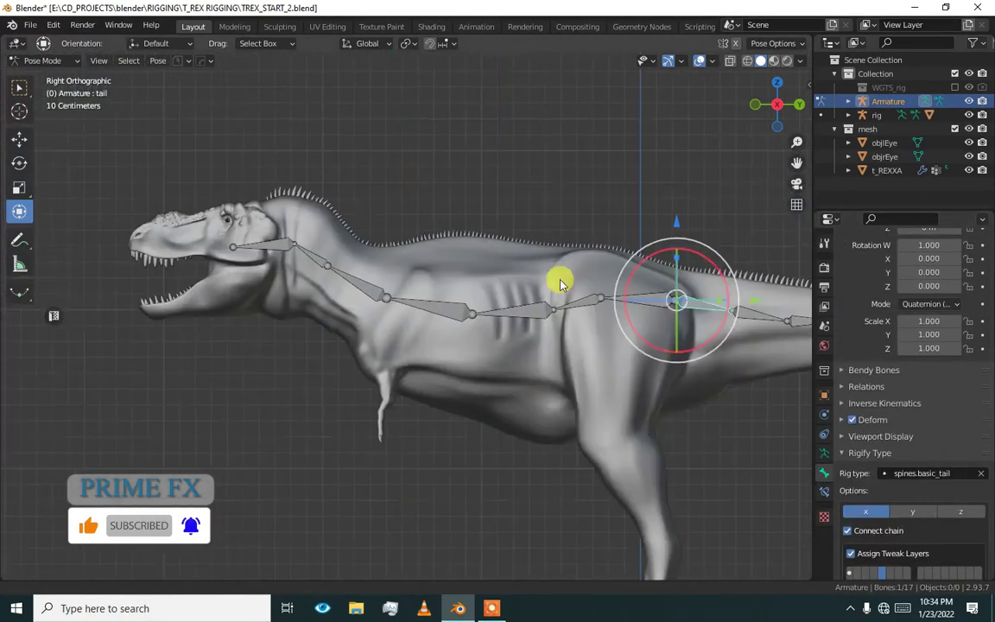
{"action": "middle_click_drag", "start_coordinate": [378, 266], "coordinate": [472, 283], "text": "shift"}
{"action": "scroll", "coordinate": [473, 283], "scroll_direction": "up", "scroll_amount": 3}
{"action": "left_click", "coordinate": [444, 298]}
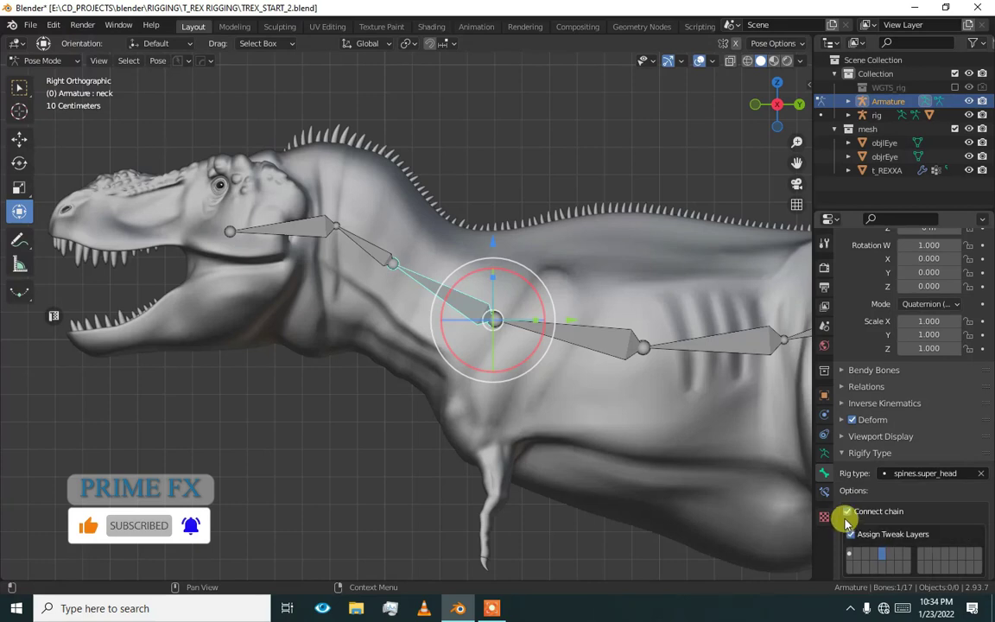
Turn off Connect chain in the spines.basic_tail rig options of the first tail bone.
{"action": "scroll", "coordinate": [417, 358], "scroll_direction": "down", "scroll_amount": 3}
{"action": "middle_click_drag", "start_coordinate": [418, 358], "coordinate": [7, 308], "text": "shift"}
{"action": "scroll", "coordinate": [383, 248], "scroll_direction": "up", "scroll_amount": 2}
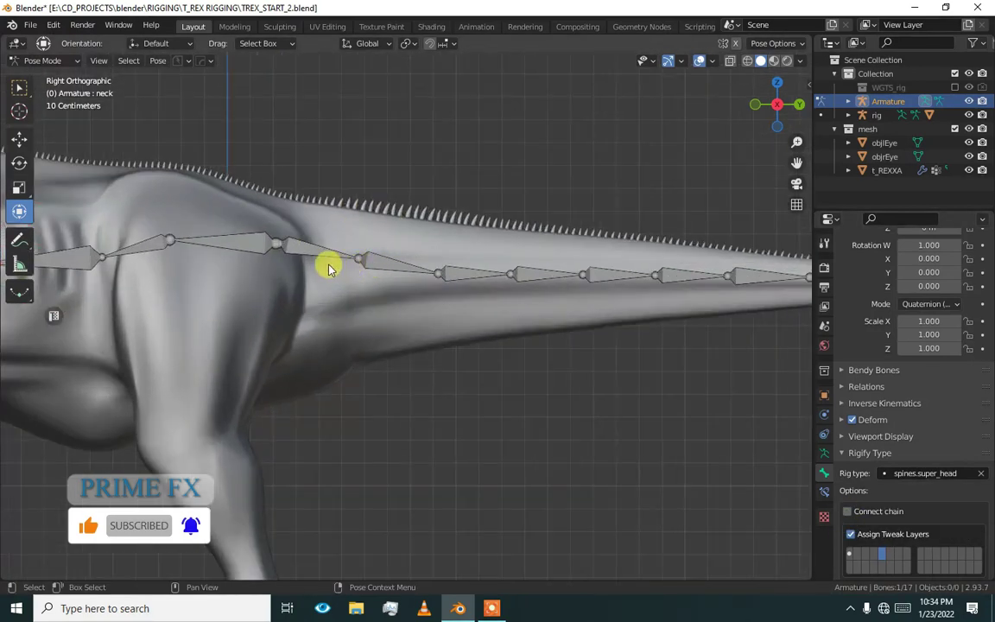
{"action": "left_click", "coordinate": [314, 256]}
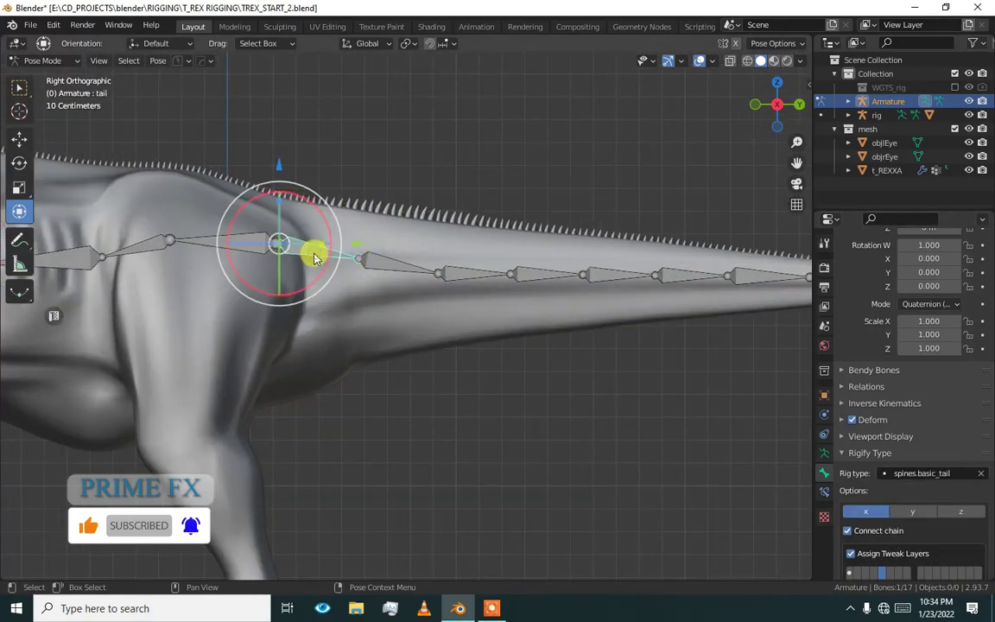
{"action": "left_click", "coordinate": [848, 530]}
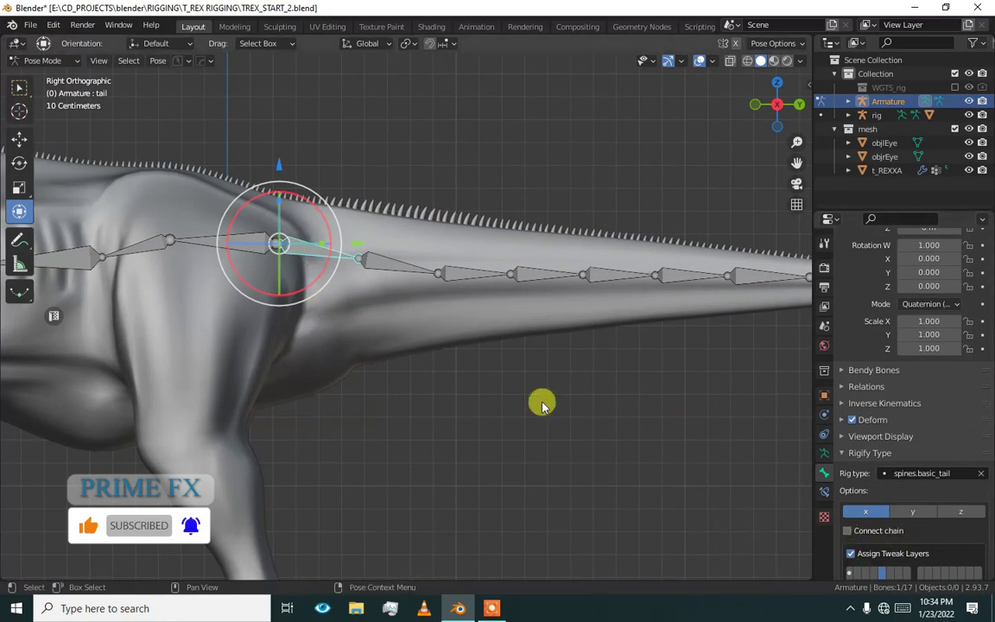
Generate the Rigify rig from the corrected armature.
{"action": "scroll", "coordinate": [484, 328], "scroll_direction": "down", "scroll_amount": 3}
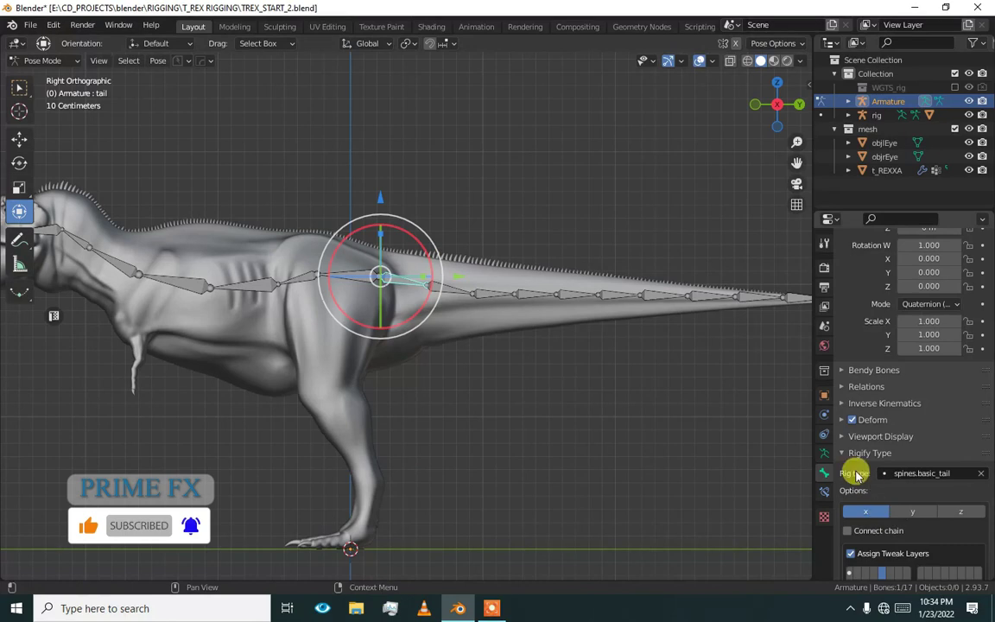
{"action": "left_click", "coordinate": [823, 454]}
{"action": "scroll", "coordinate": [967, 513], "scroll_direction": "down", "scroll_amount": 1}
{"action": "scroll", "coordinate": [967, 513], "scroll_direction": "down", "scroll_amount": 1}
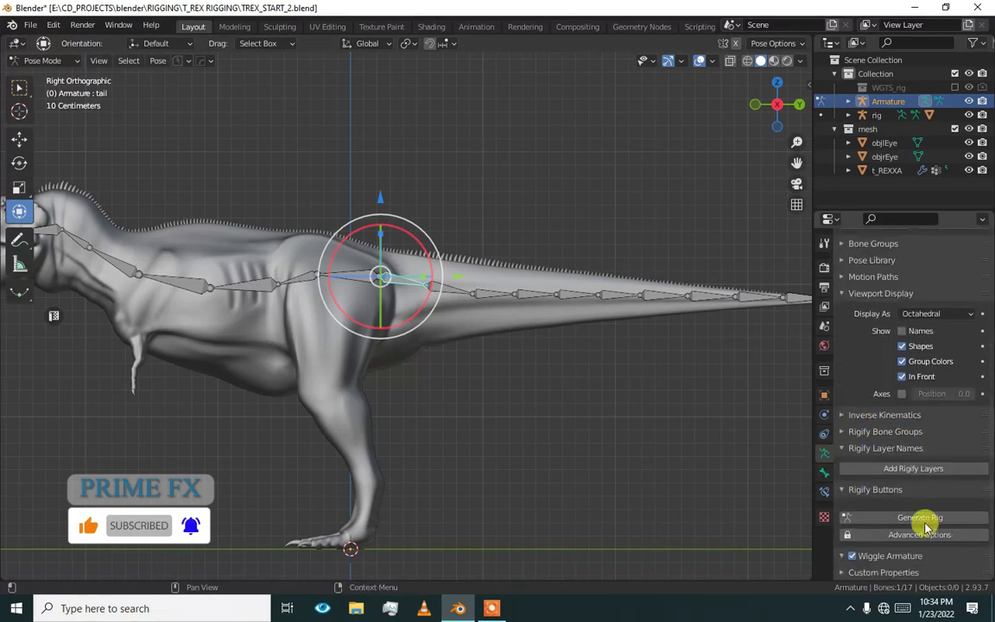
{"action": "left_click", "coordinate": [922, 519]}
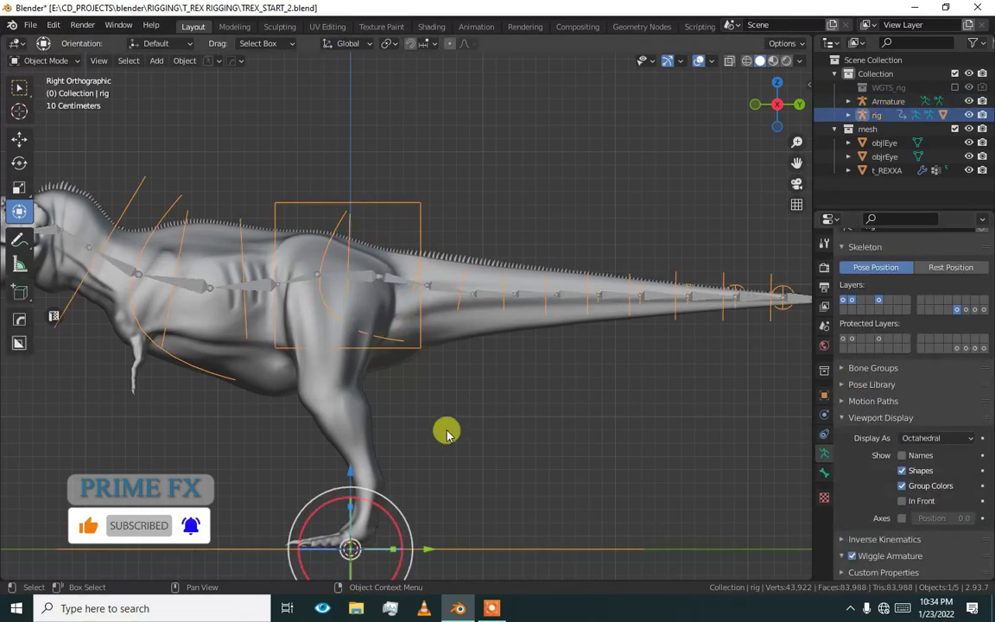
Parent the t_REXXA body mesh to the generated rig with automatic weights, and clear the selection.
{"action": "middle_click_drag", "start_coordinate": [412, 377], "coordinate": [588, 371], "text": "shift"}
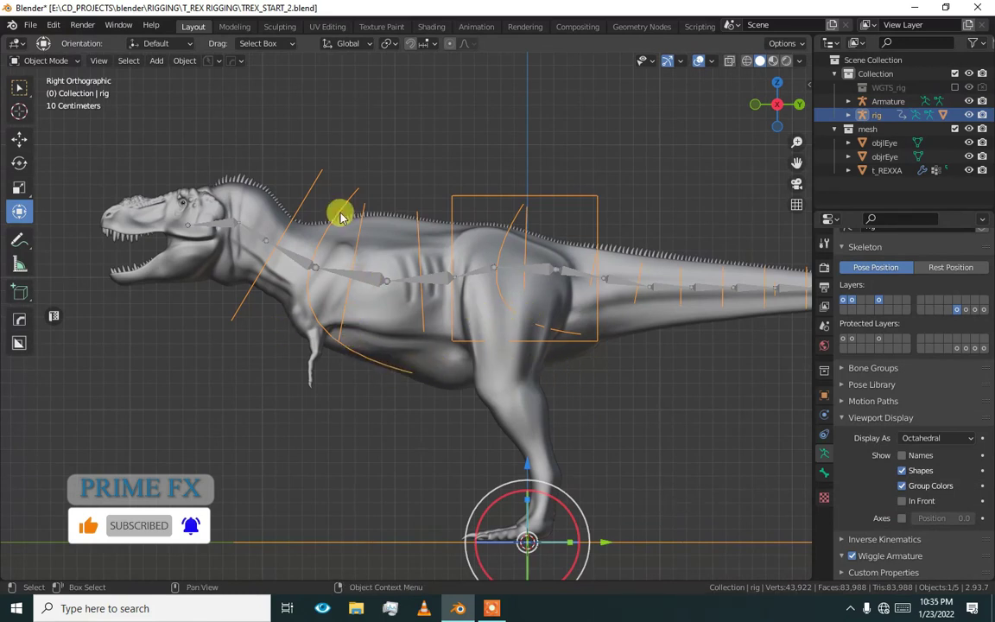
{"action": "left_click", "coordinate": [296, 218]}
{"action": "scroll", "coordinate": [298, 223], "scroll_direction": "up", "scroll_amount": 2}
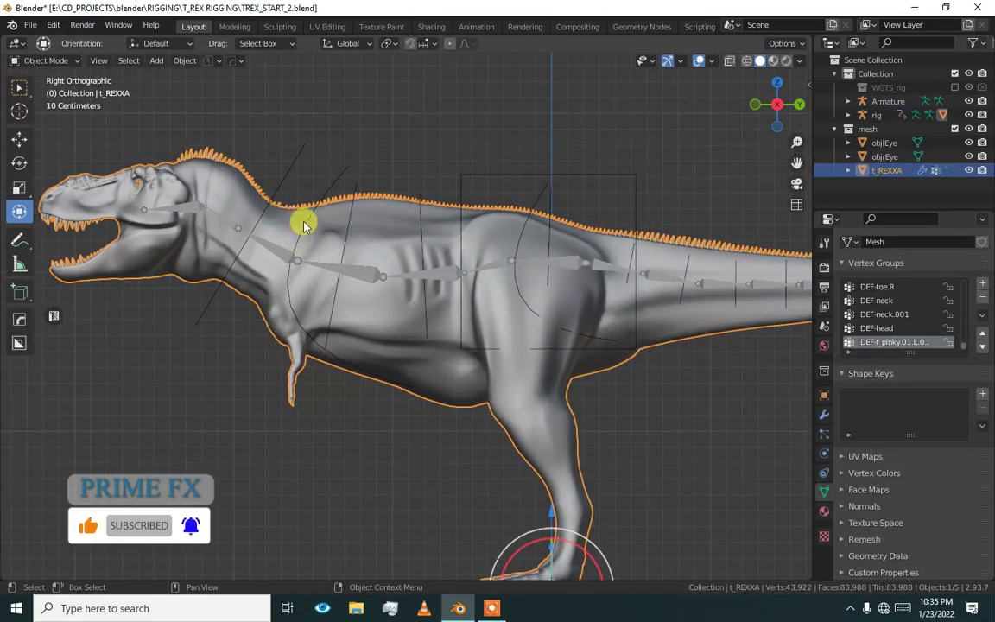
{"action": "left_click", "coordinate": [290, 153], "text": "shift"}
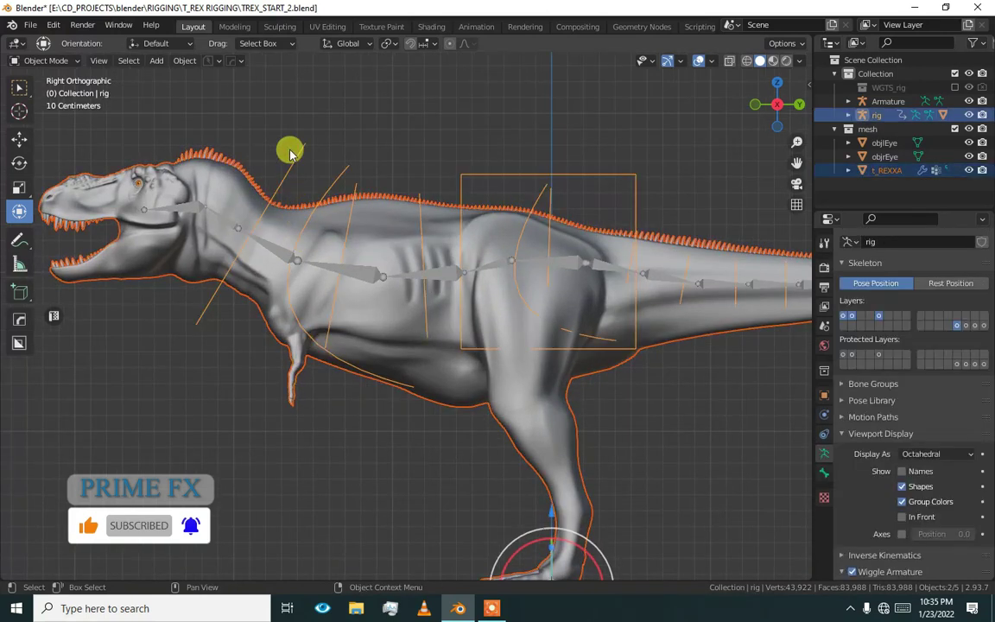
{"action": "key", "text": "ctrl+p"}
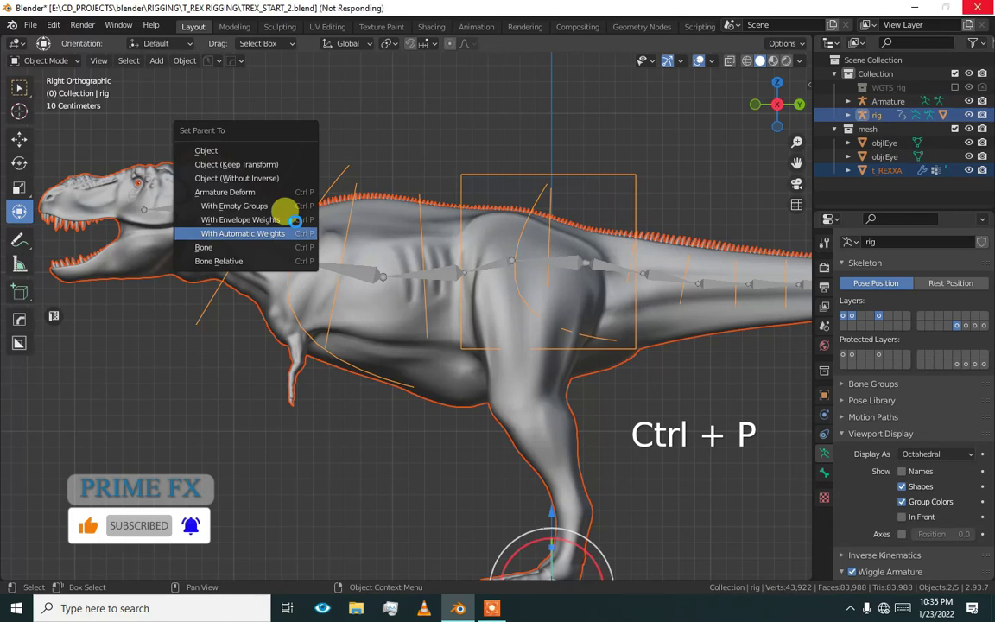
{"action": "left_click", "coordinate": [361, 177]}
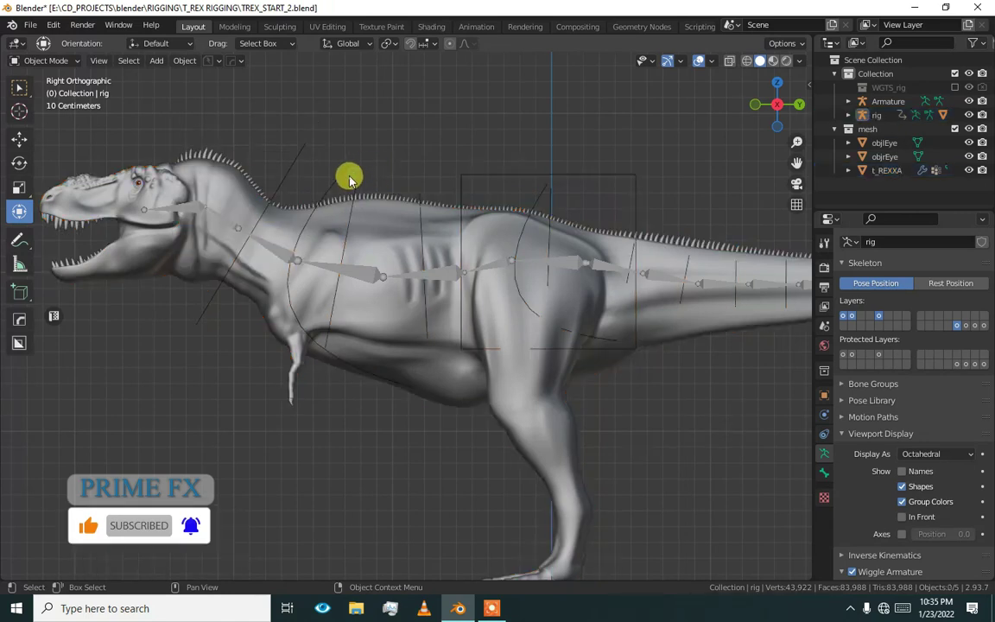
Put the generated rig in Pose Mode and select its chest control.
{"action": "left_click", "coordinate": [348, 178]}
{"action": "key", "text": "ctrl+Tab"}
{"action": "left_click", "coordinate": [342, 179]}
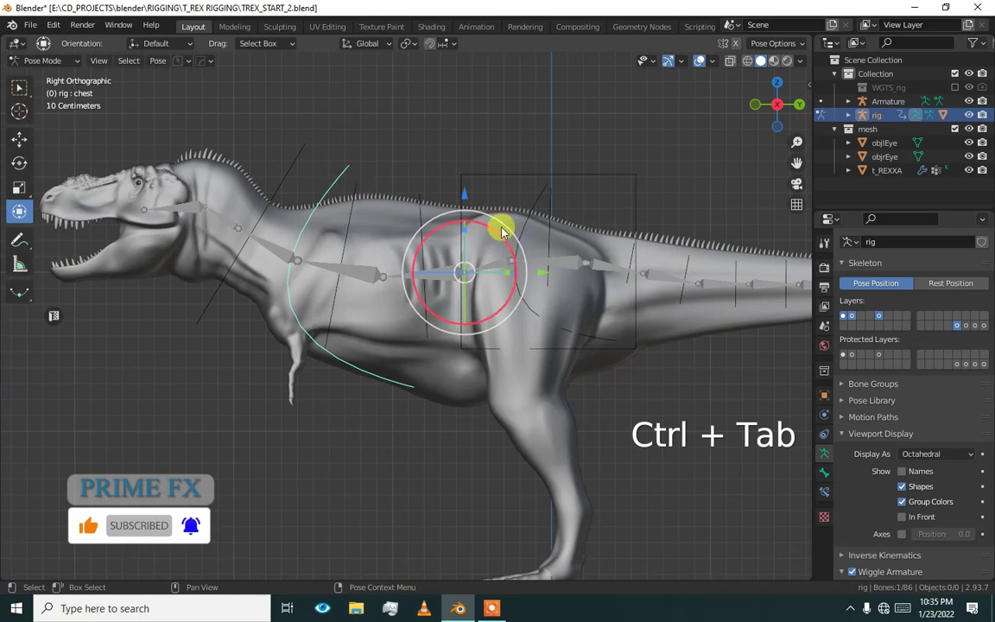
Rotate the chest control to test how the body deforms, undoing each rotation.
{"action": "left_click_drag", "start_coordinate": [493, 235], "coordinate": [512, 252]}
{"action": "key", "text": "ctrl+z"}
{"action": "left_click_drag", "start_coordinate": [418, 234], "coordinate": [412, 274]}
{"action": "key", "text": "ctrl+z"}
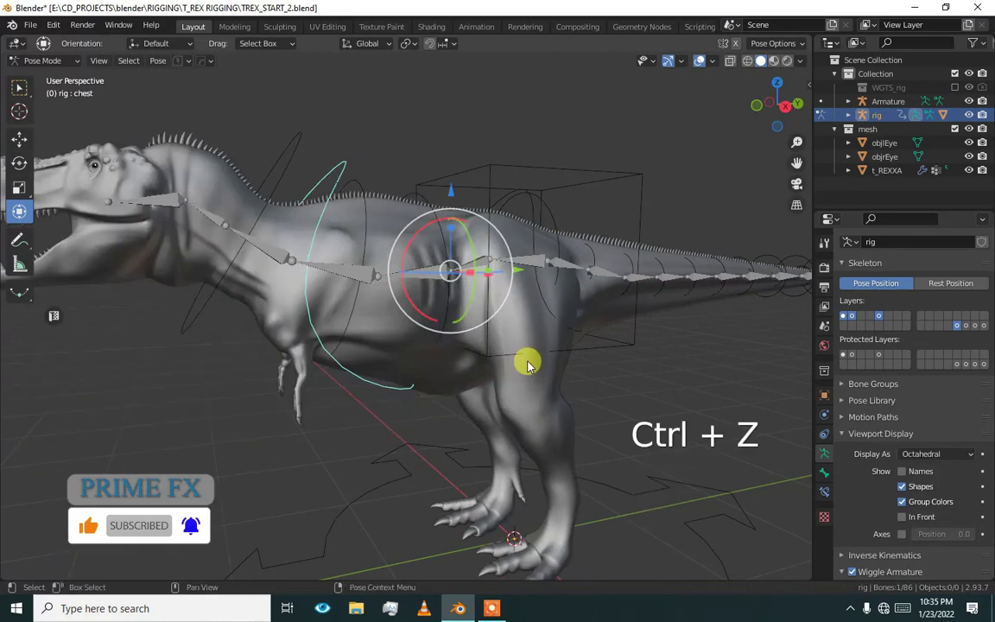
Test the rig by rotating the neck control, and undo the test poses.
{"action": "middle_click_drag", "start_coordinate": [536, 303], "coordinate": [517, 283]}
{"action": "left_click_drag", "start_coordinate": [423, 210], "coordinate": [408, 264]}
{"action": "scroll", "coordinate": [508, 231], "scroll_direction": "down", "scroll_amount": 3}
{"action": "key", "text": "ctrl+z"}
{"action": "key", "text": "ctrl+z"}
{"action": "key", "text": "ctrl+z"}
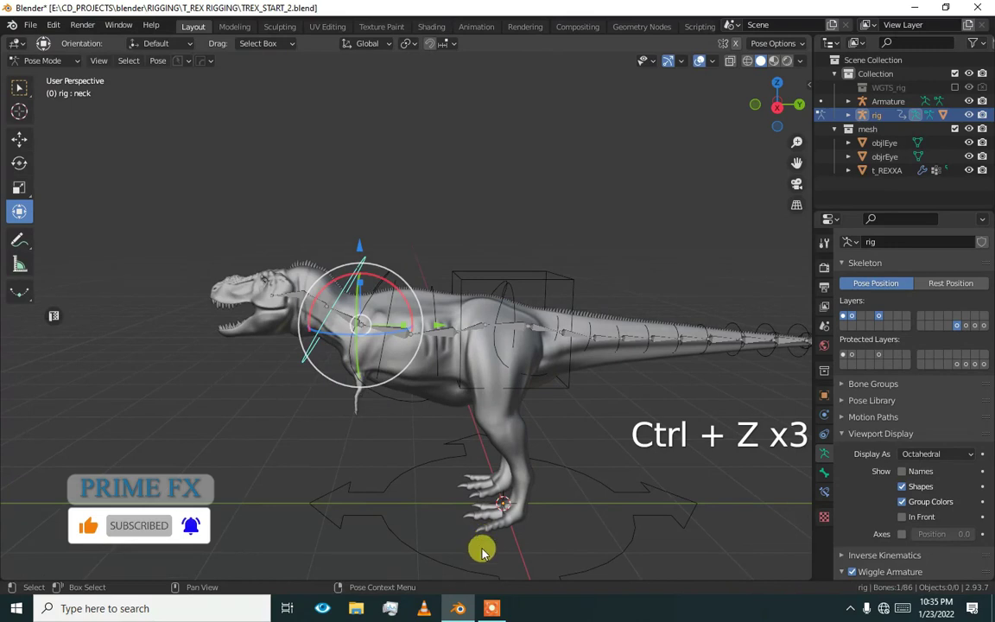
{"action": "left_click", "coordinate": [494, 608]}
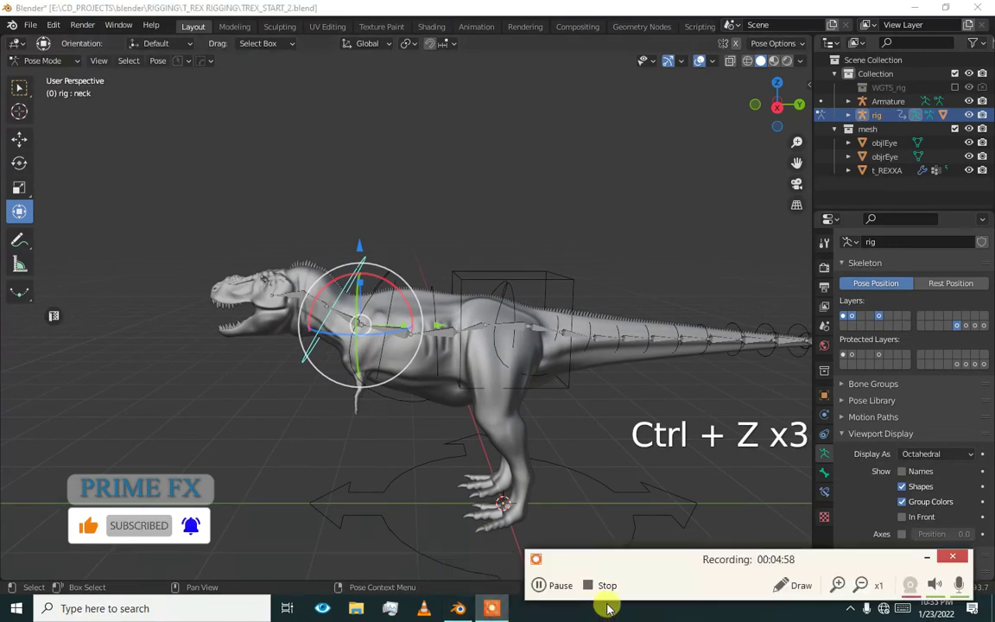